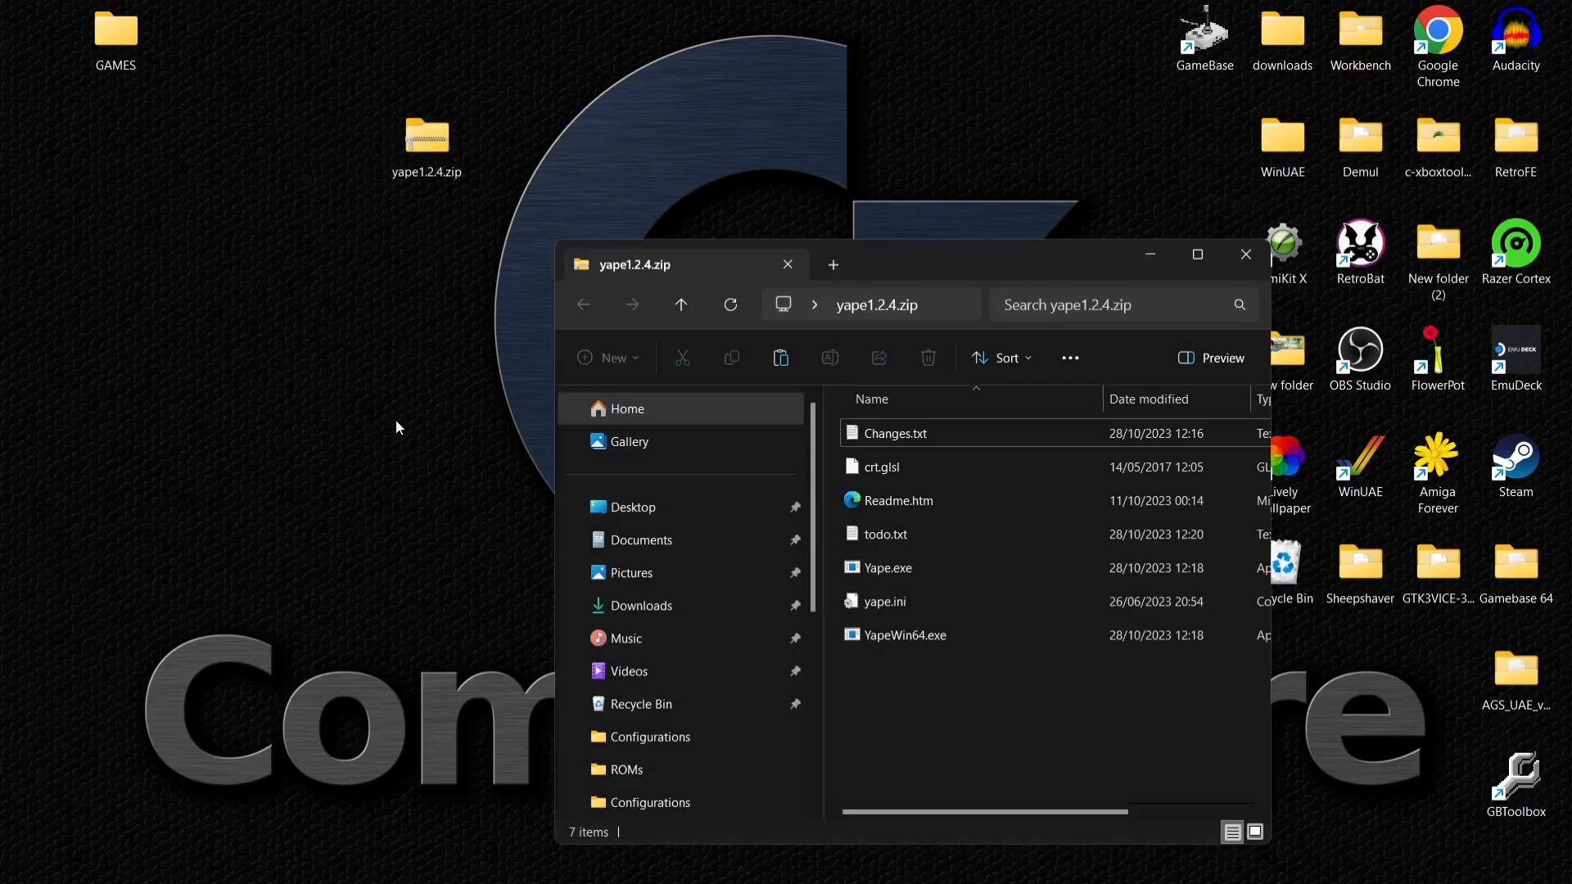
# - Create a new folder on the desktop and name it PLUS 4
pyautogui.rightClick(396, 419)
pyautogui.moveTo(498, 636)
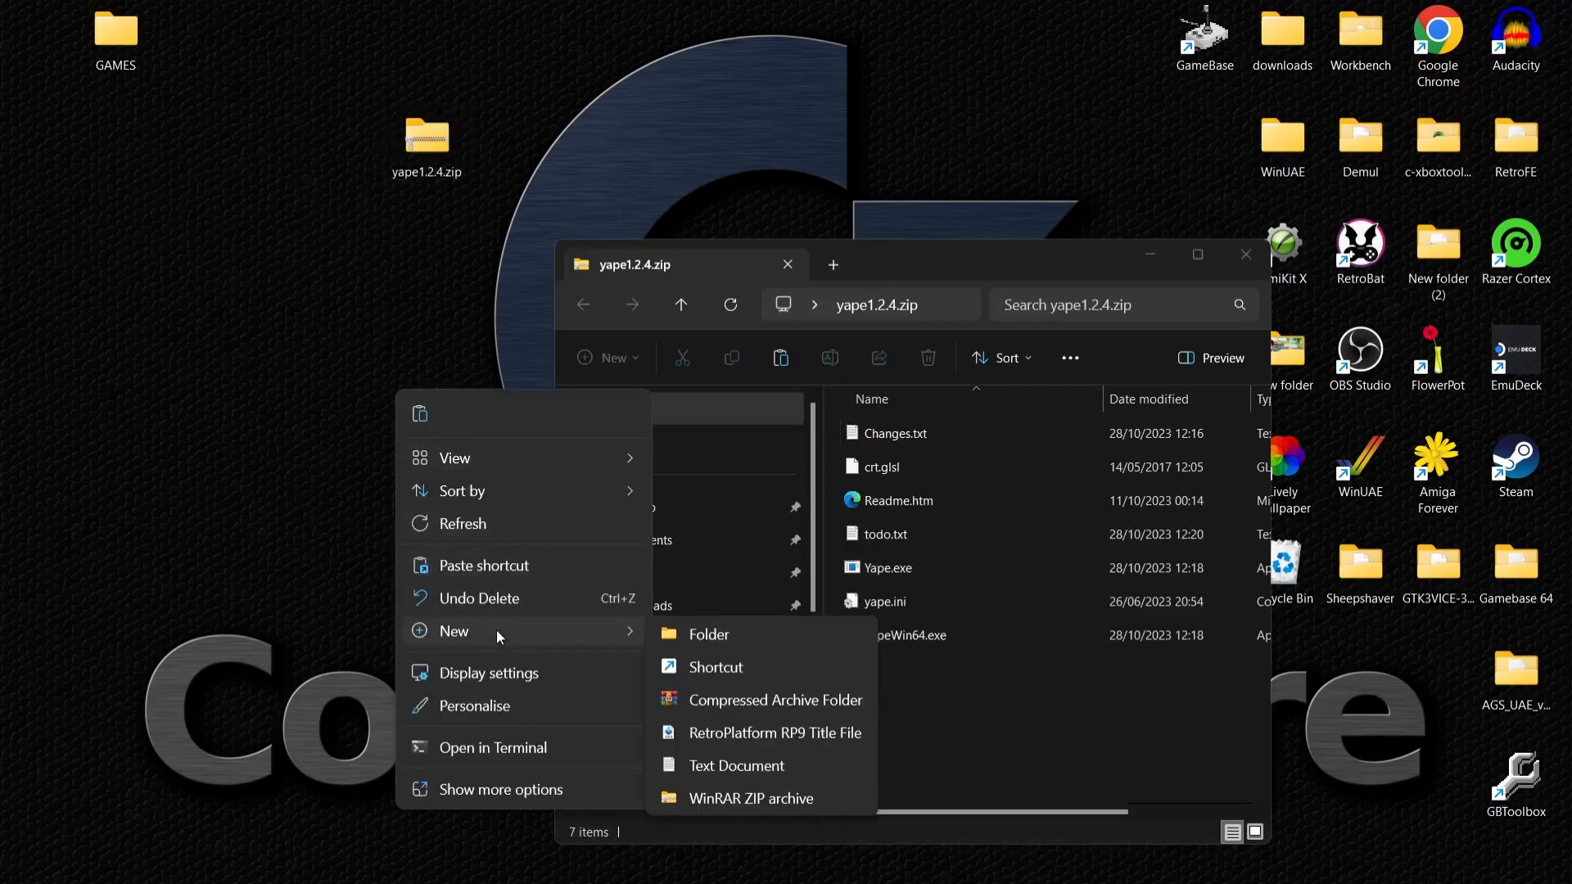
pyautogui.click(714, 630)
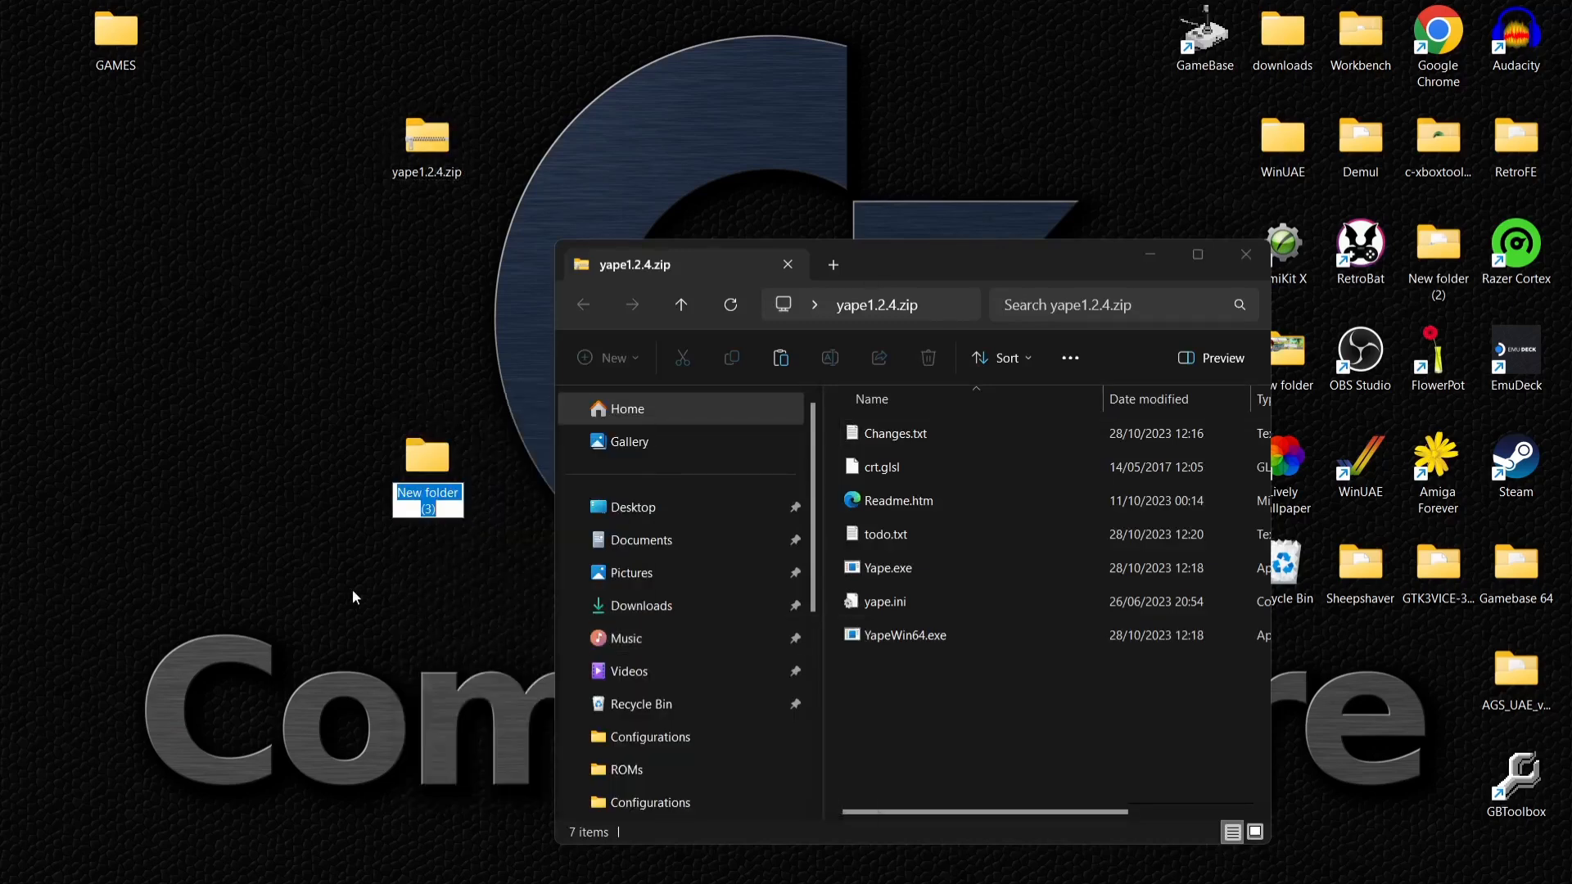
pyautogui.write('PLUS 4')
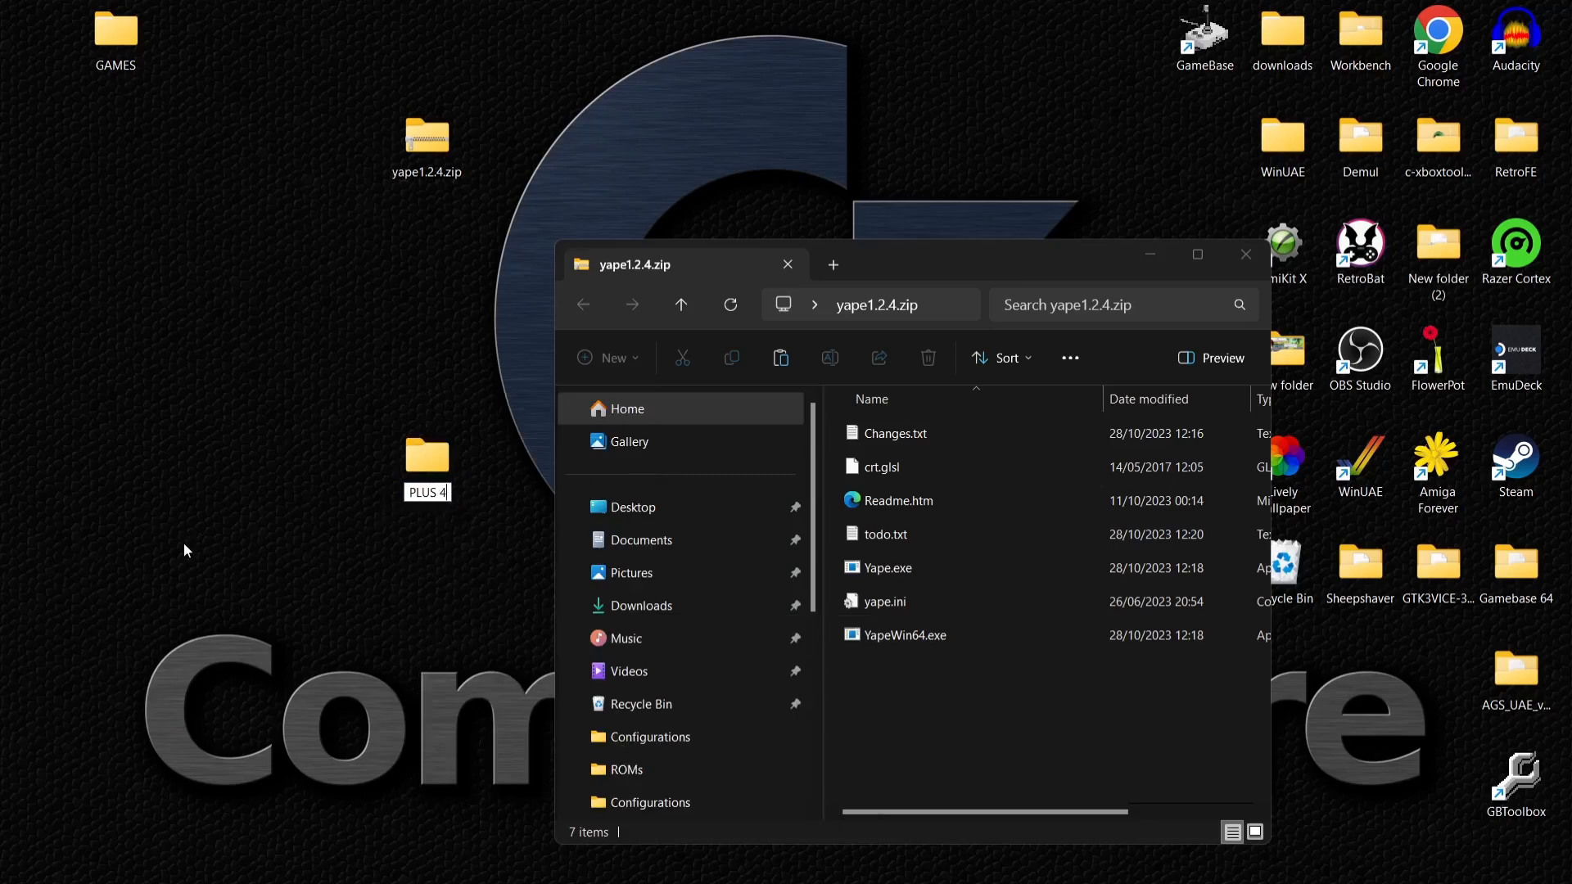
pyautogui.press('Return')
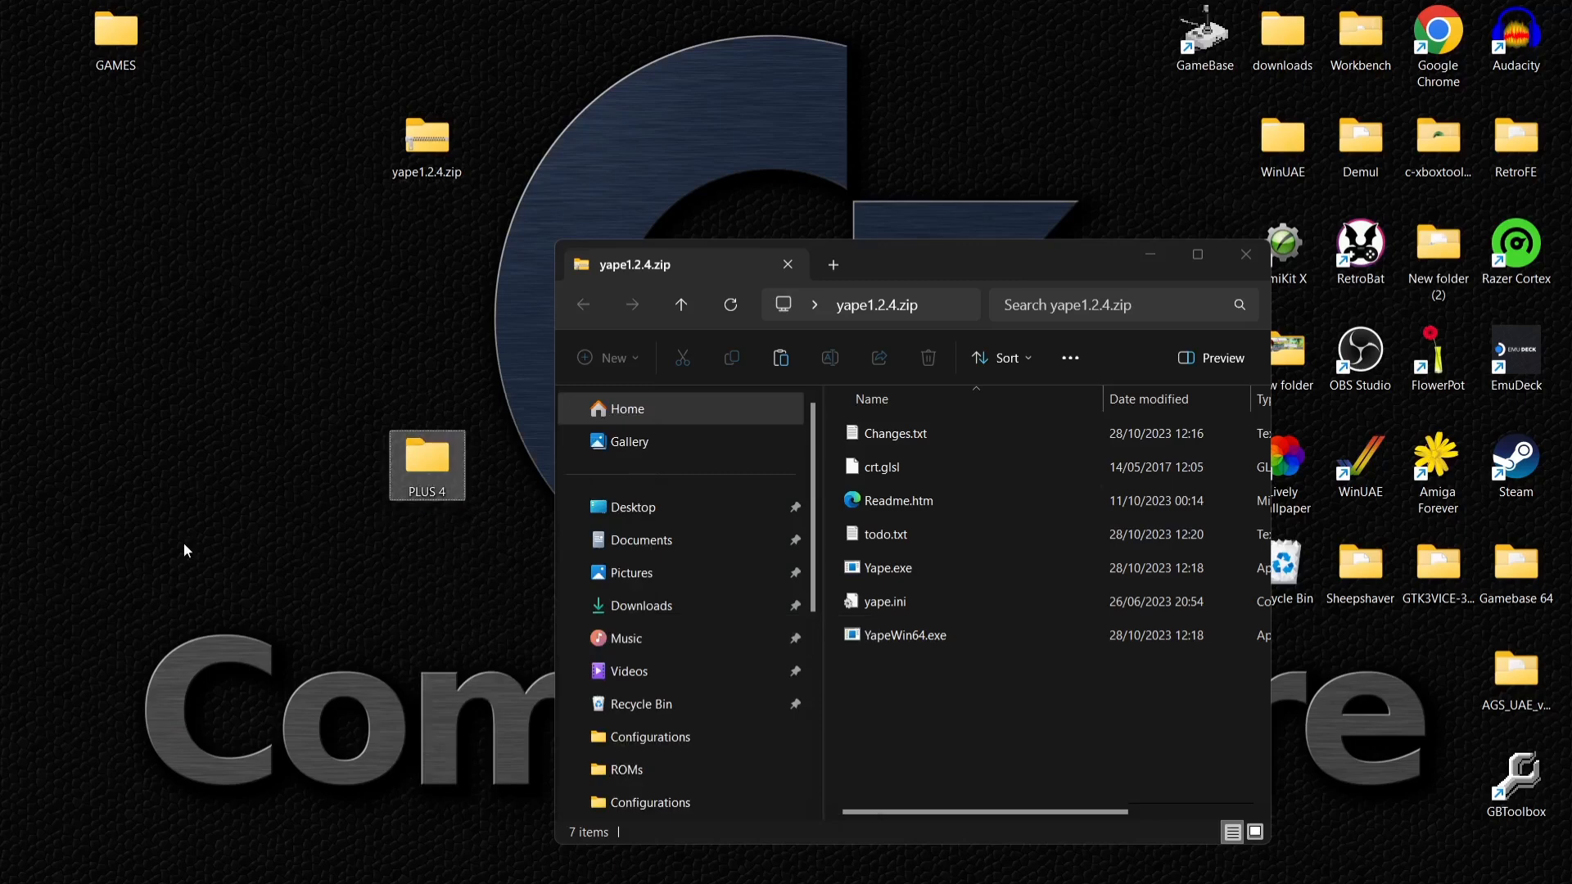
# - Copy all files from the yape1.2.4.zip archive into the PLUS 4 folder, close the archive and open the folder
pyautogui.moveTo(965, 707); pyautogui.dragTo(836, 212)
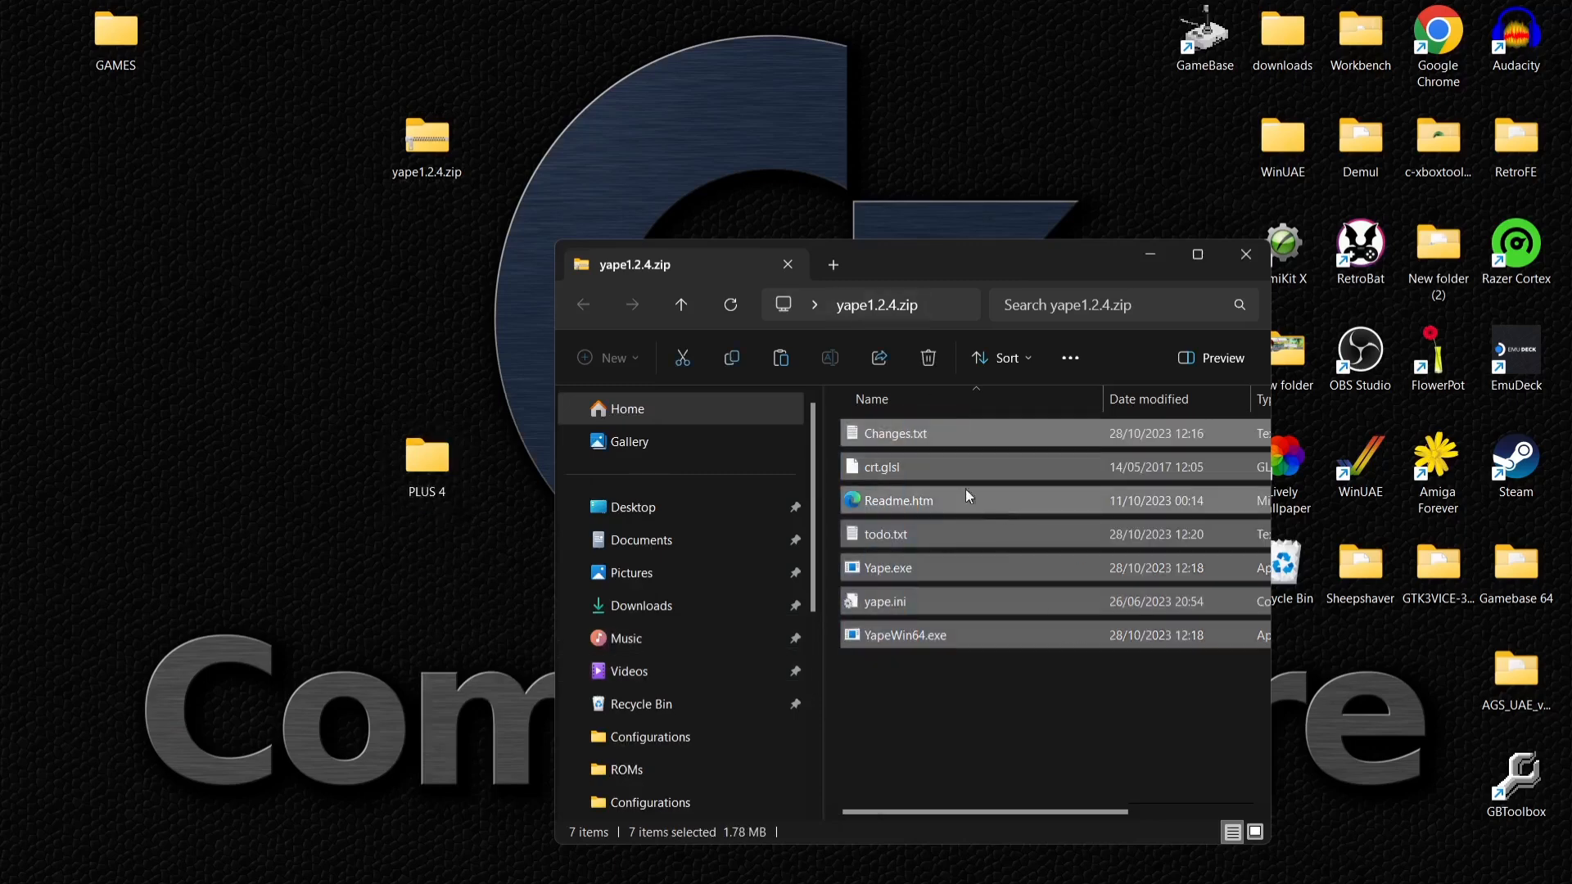
pyautogui.moveTo(872, 434); pyautogui.dragTo(422, 470)
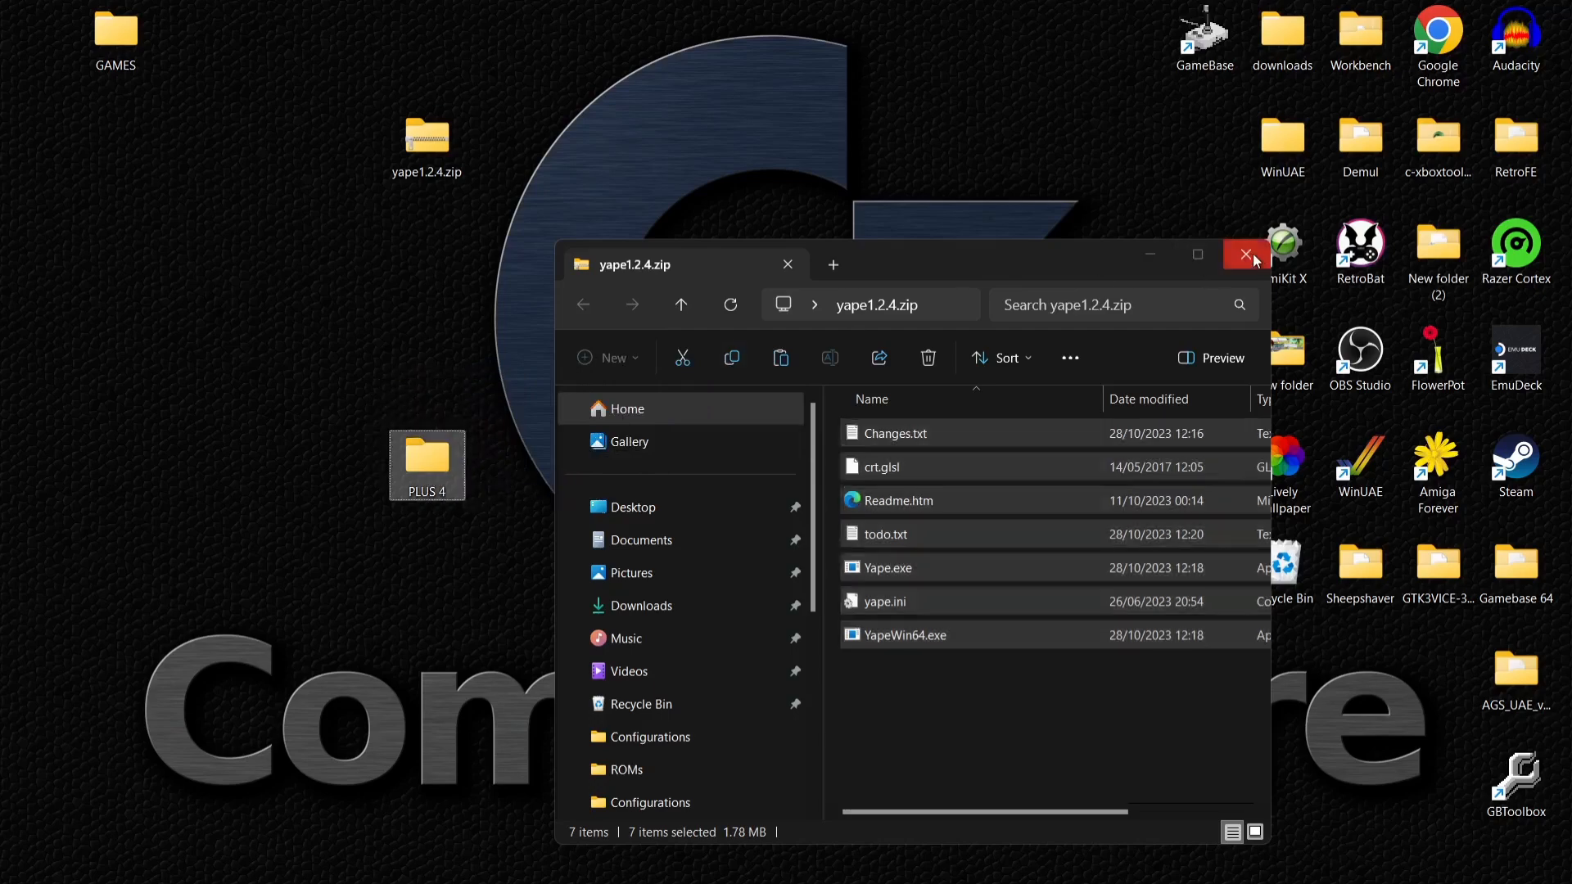
pyautogui.click(1264, 261)
pyautogui.doubleClick(430, 469)
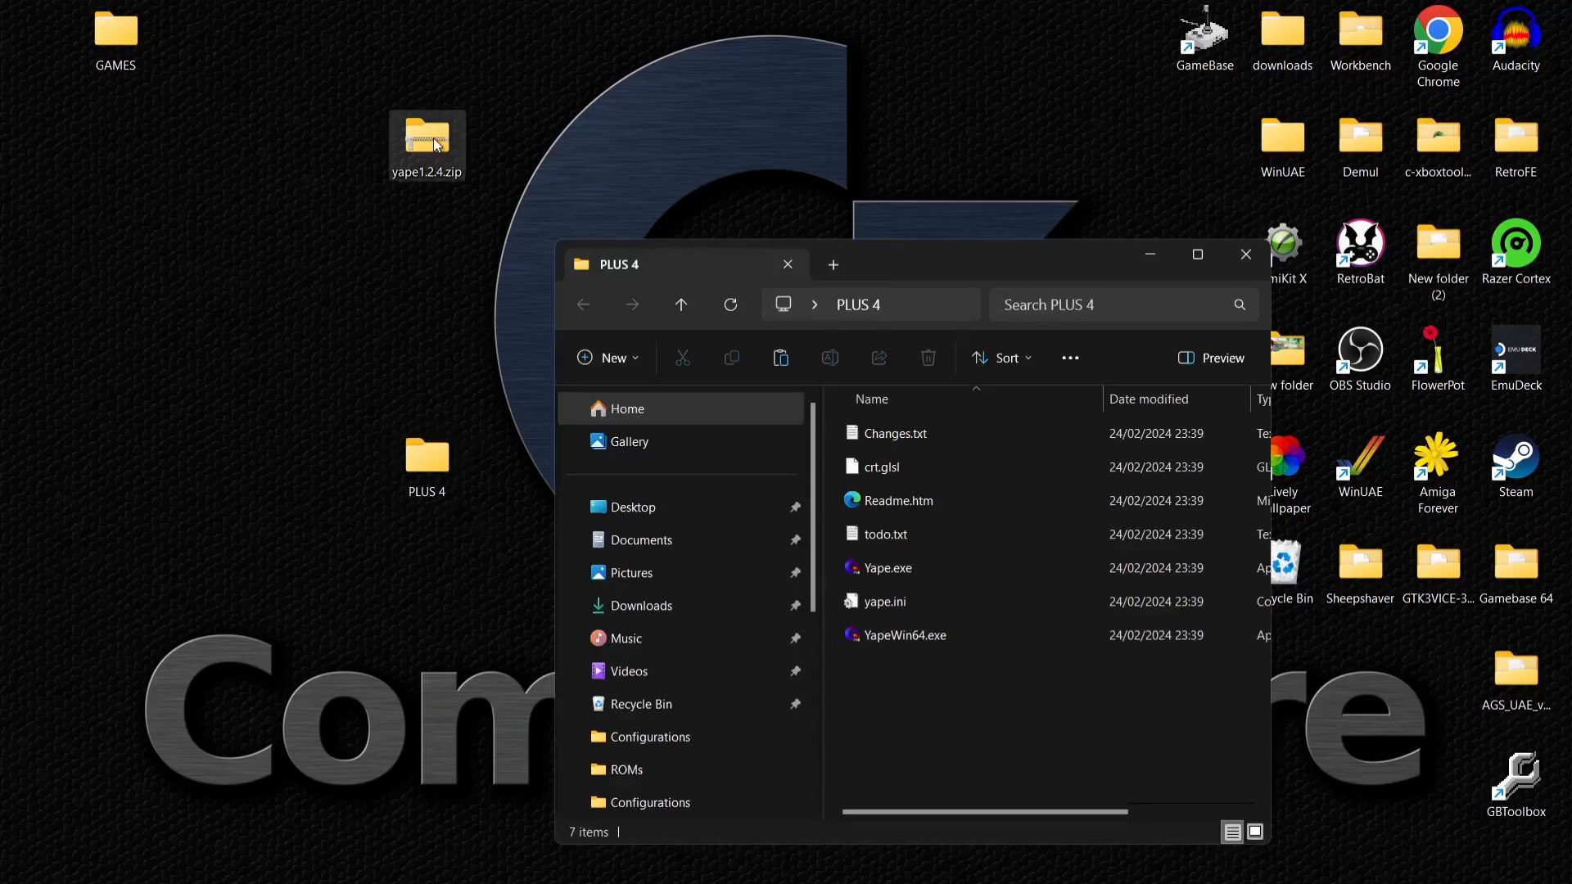
# - Delete yape1.2.4.zip from the desktop and move the PLUS 4 folder window higher on the desktop
pyautogui.rightClick(432, 139)
pyautogui.click(662, 162)
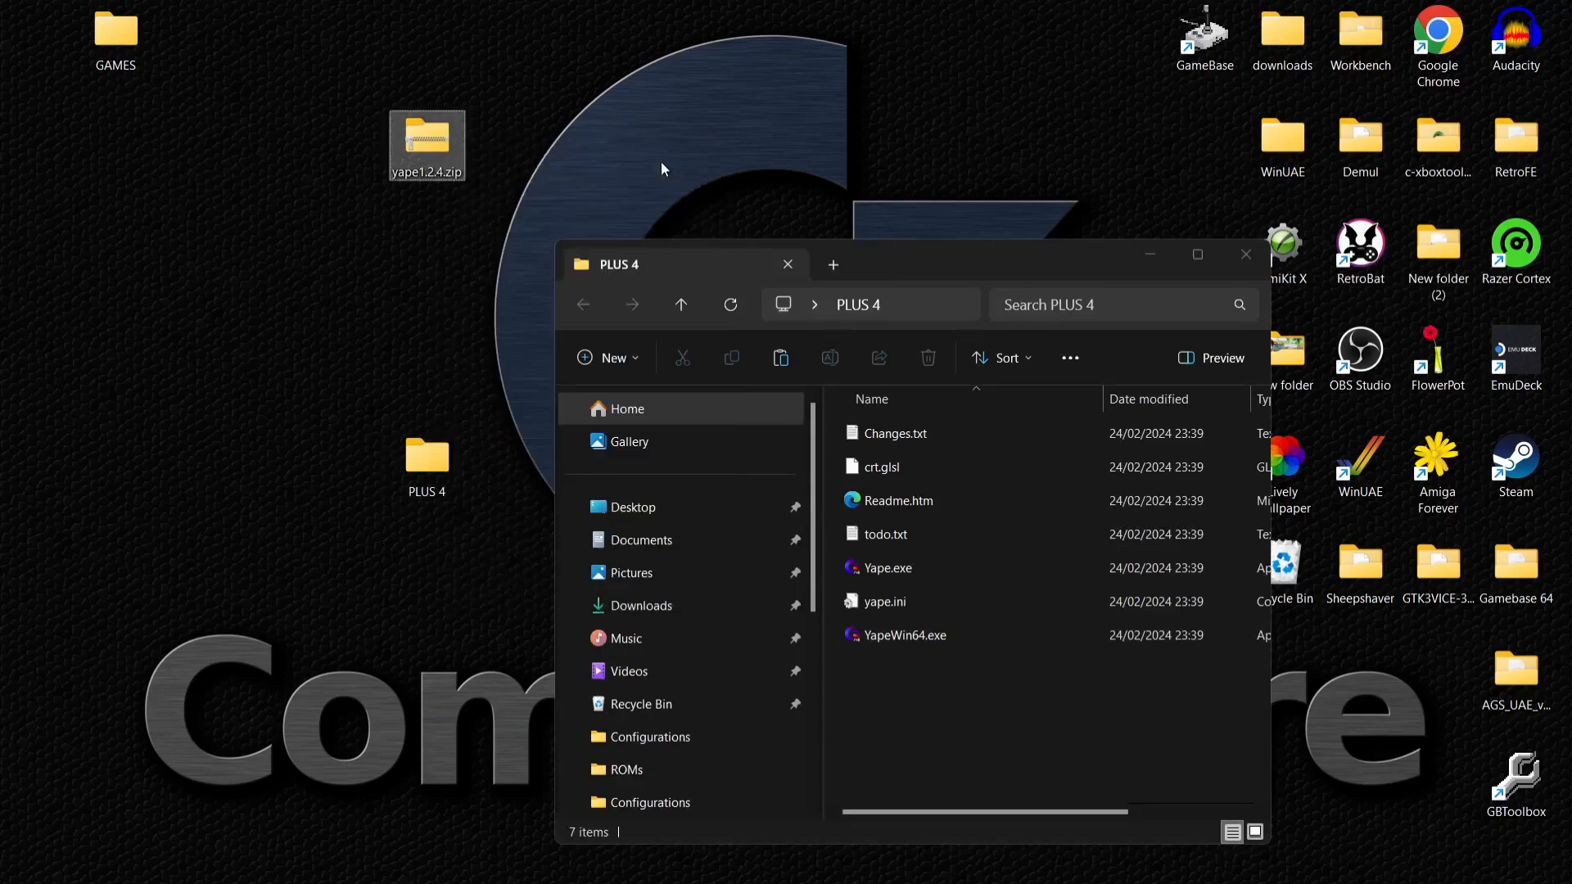
pyautogui.click(960, 262)
pyautogui.moveTo(960, 261); pyautogui.dragTo(1039, 63)
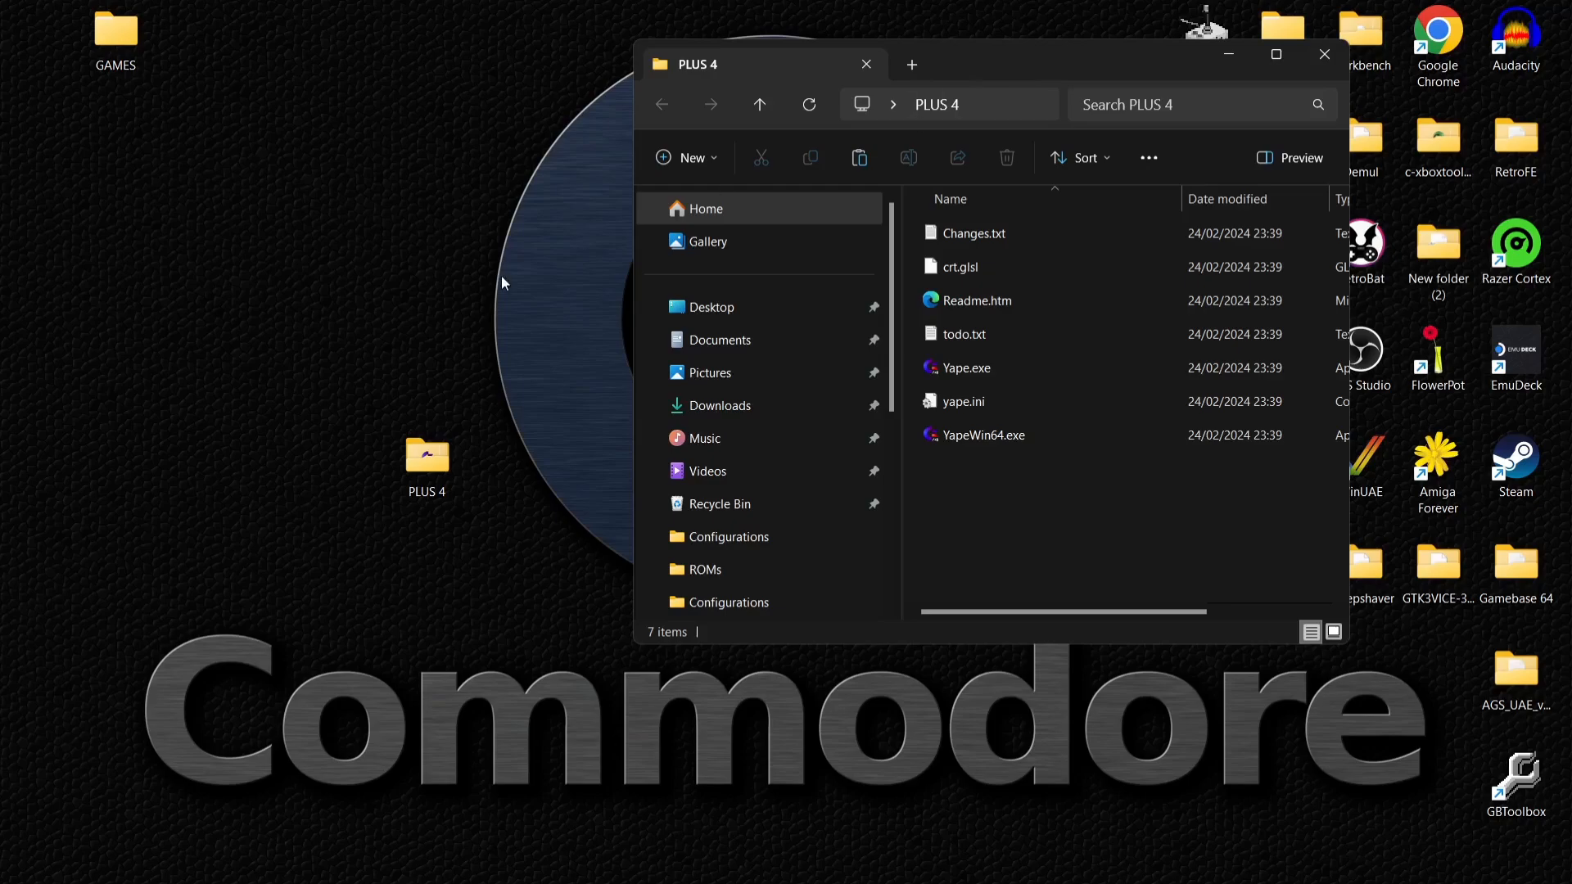
# - Switch to Chrome and review the Turbo Outrun, Pets Rescue and Adventures In Time download pages on Plus/4 World
pyautogui.click(855, 860)
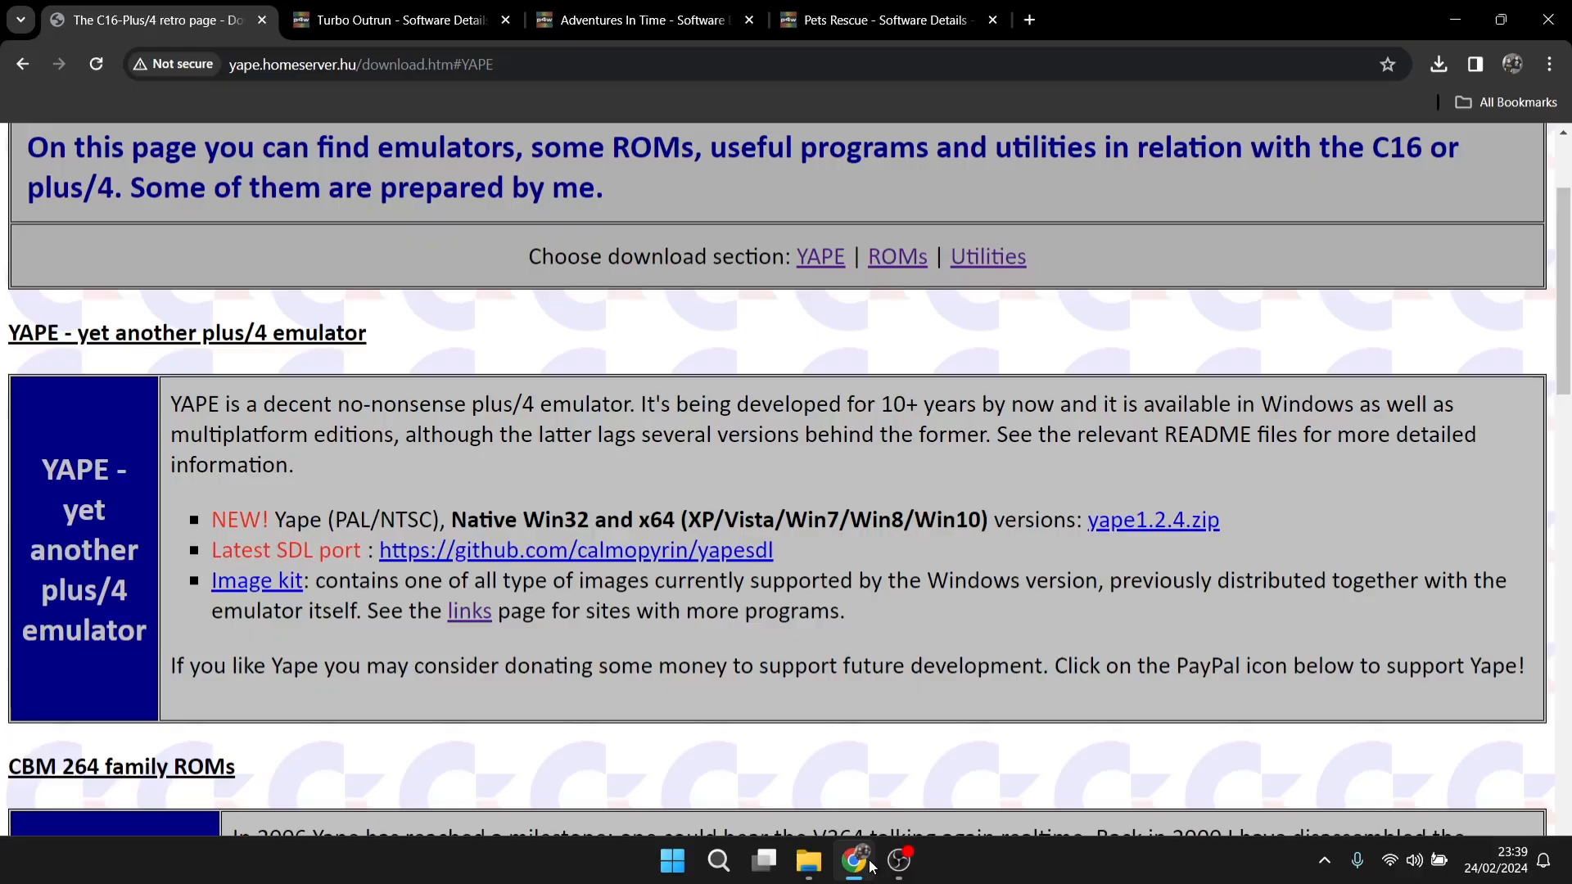
pyautogui.click(369, 10)
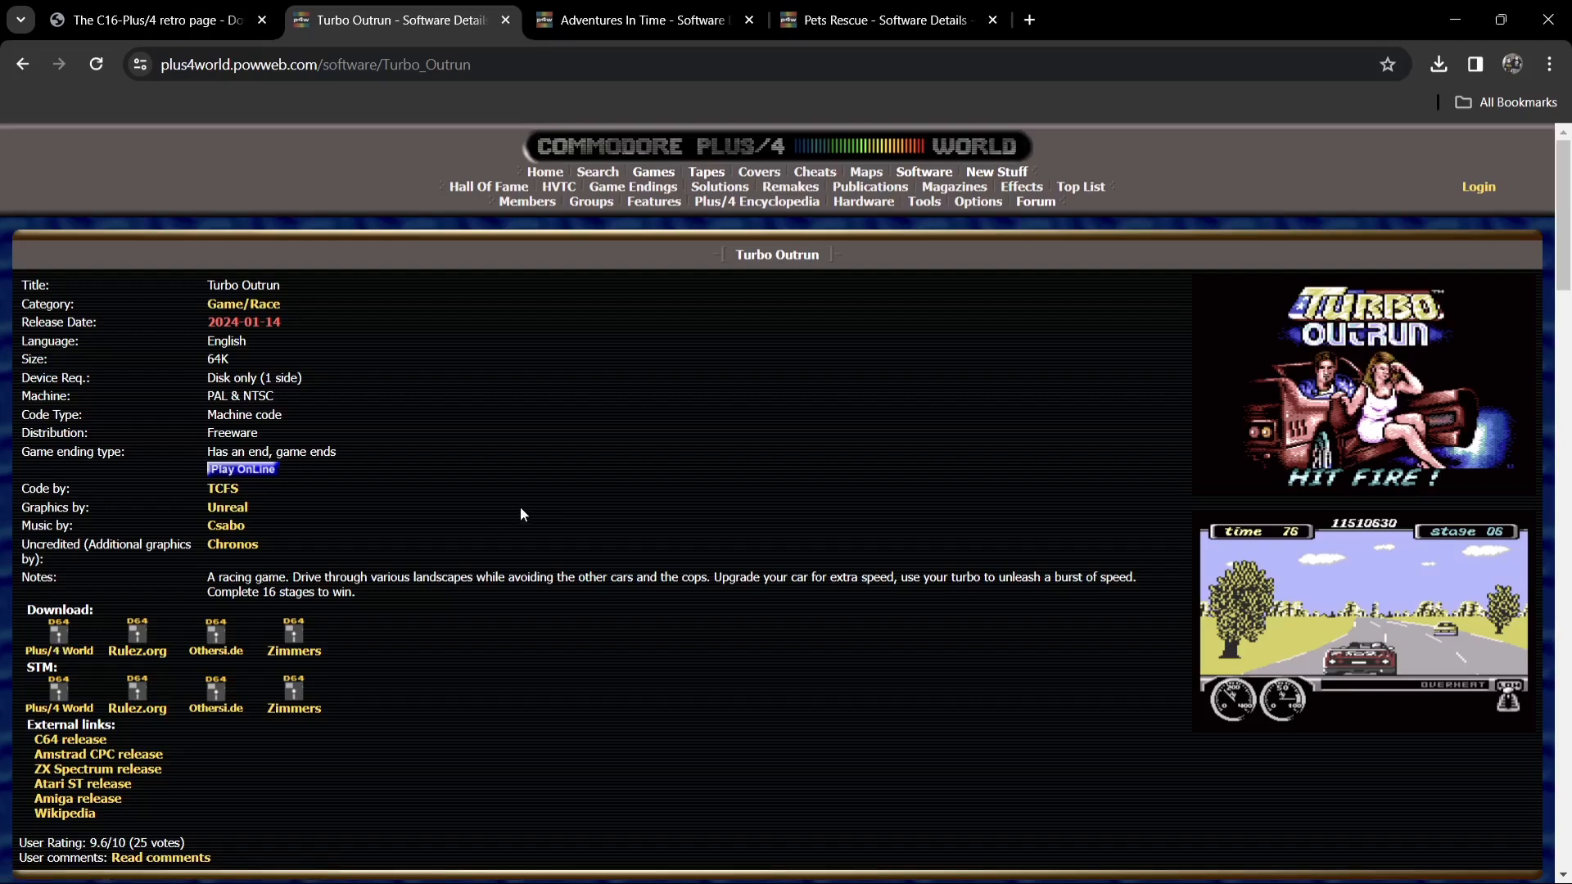
pyautogui.click(907, 8)
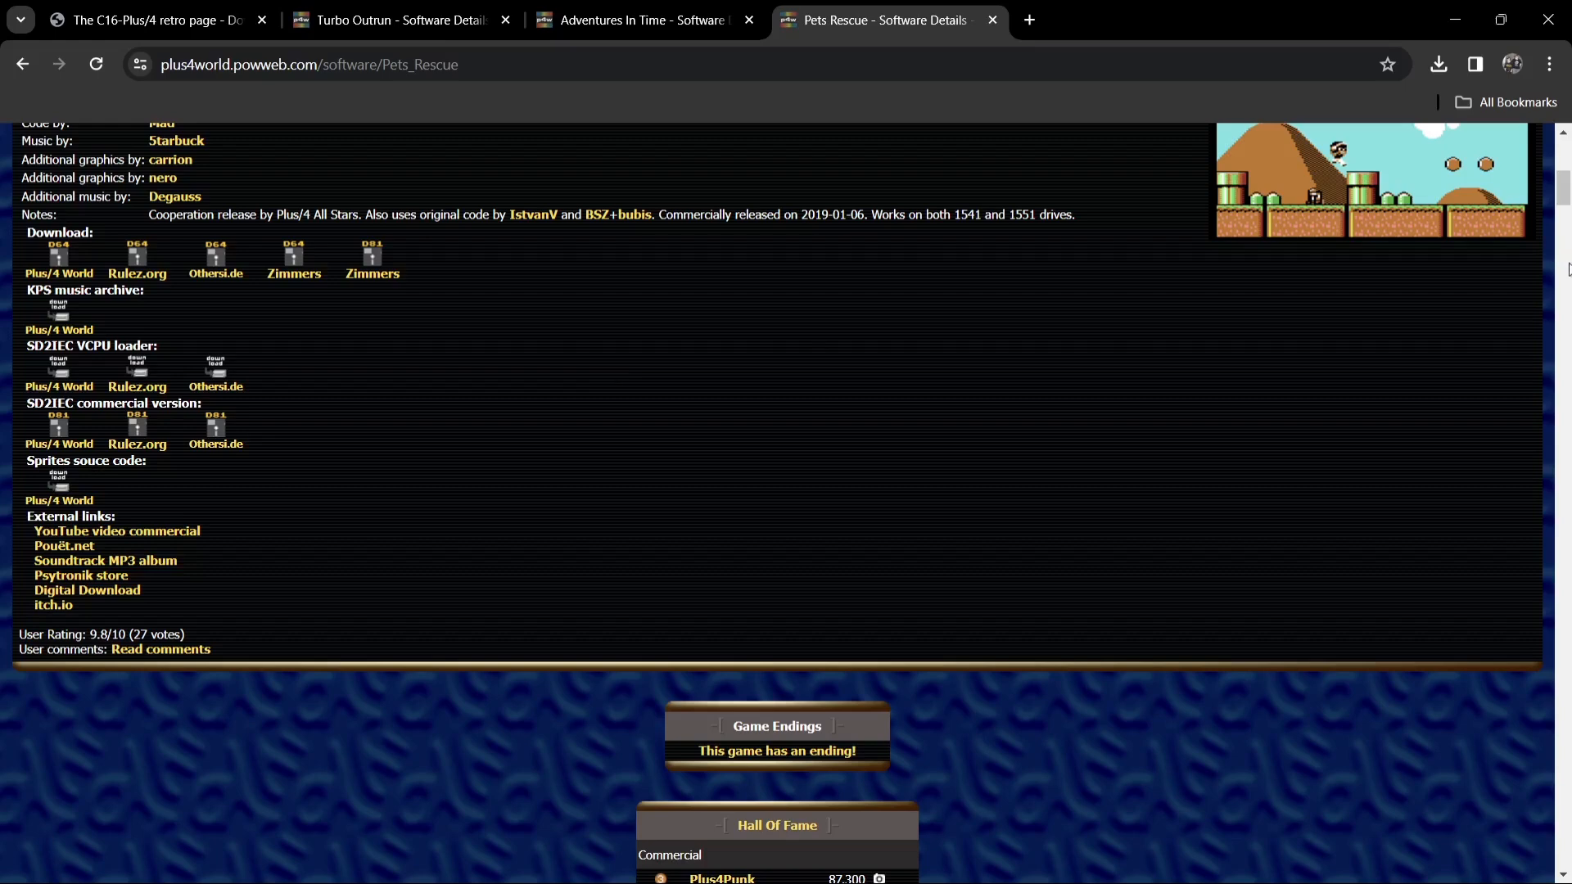
pyautogui.scroll(4, 1565, 172)
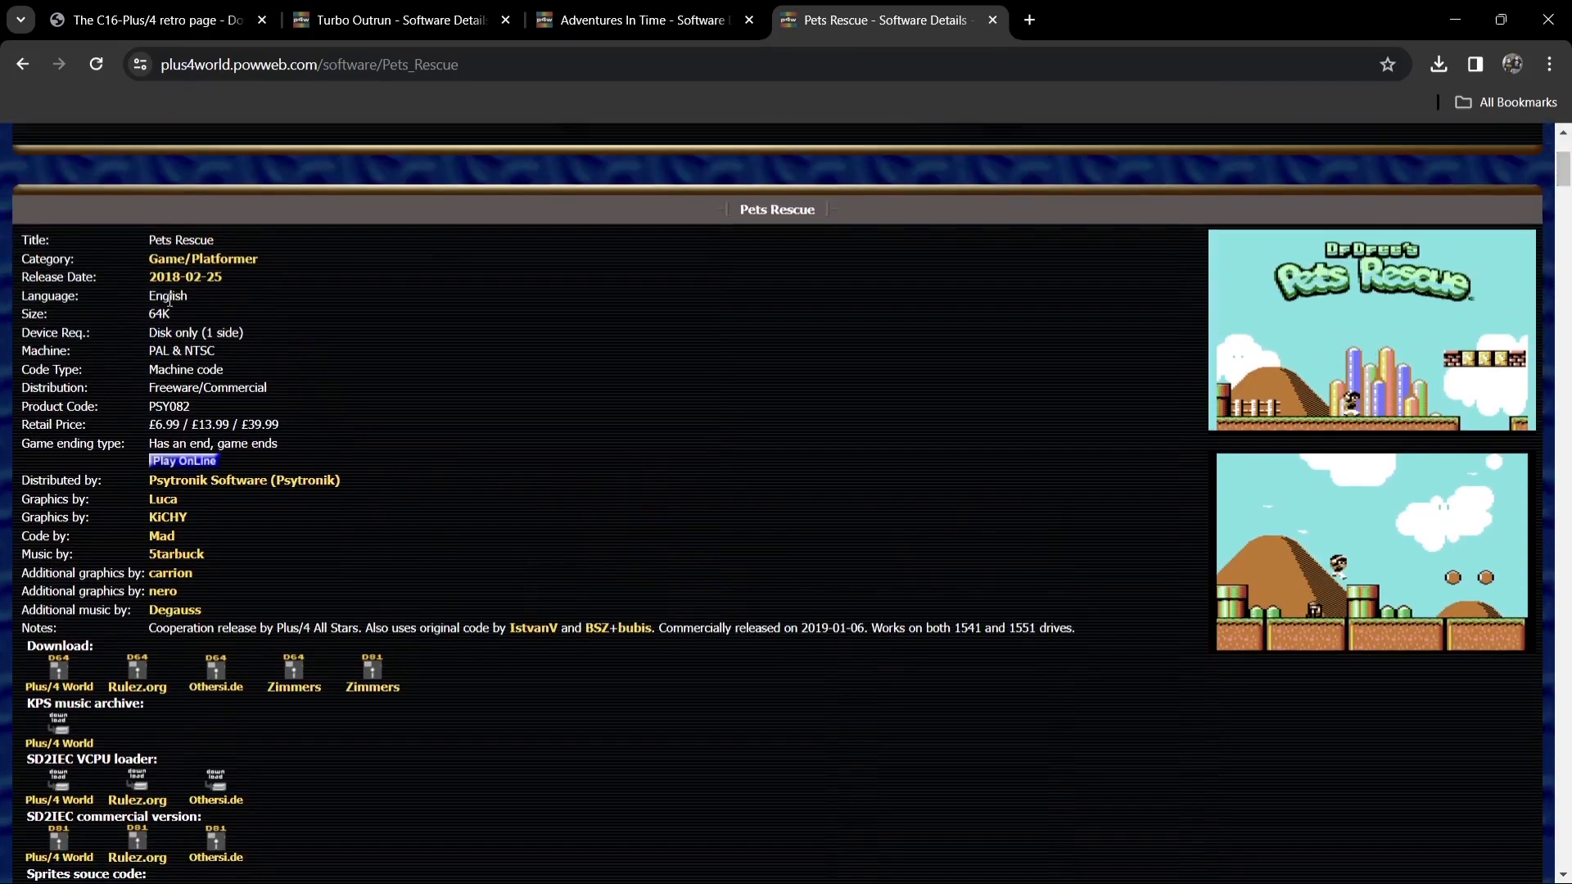
pyautogui.click(626, 17)
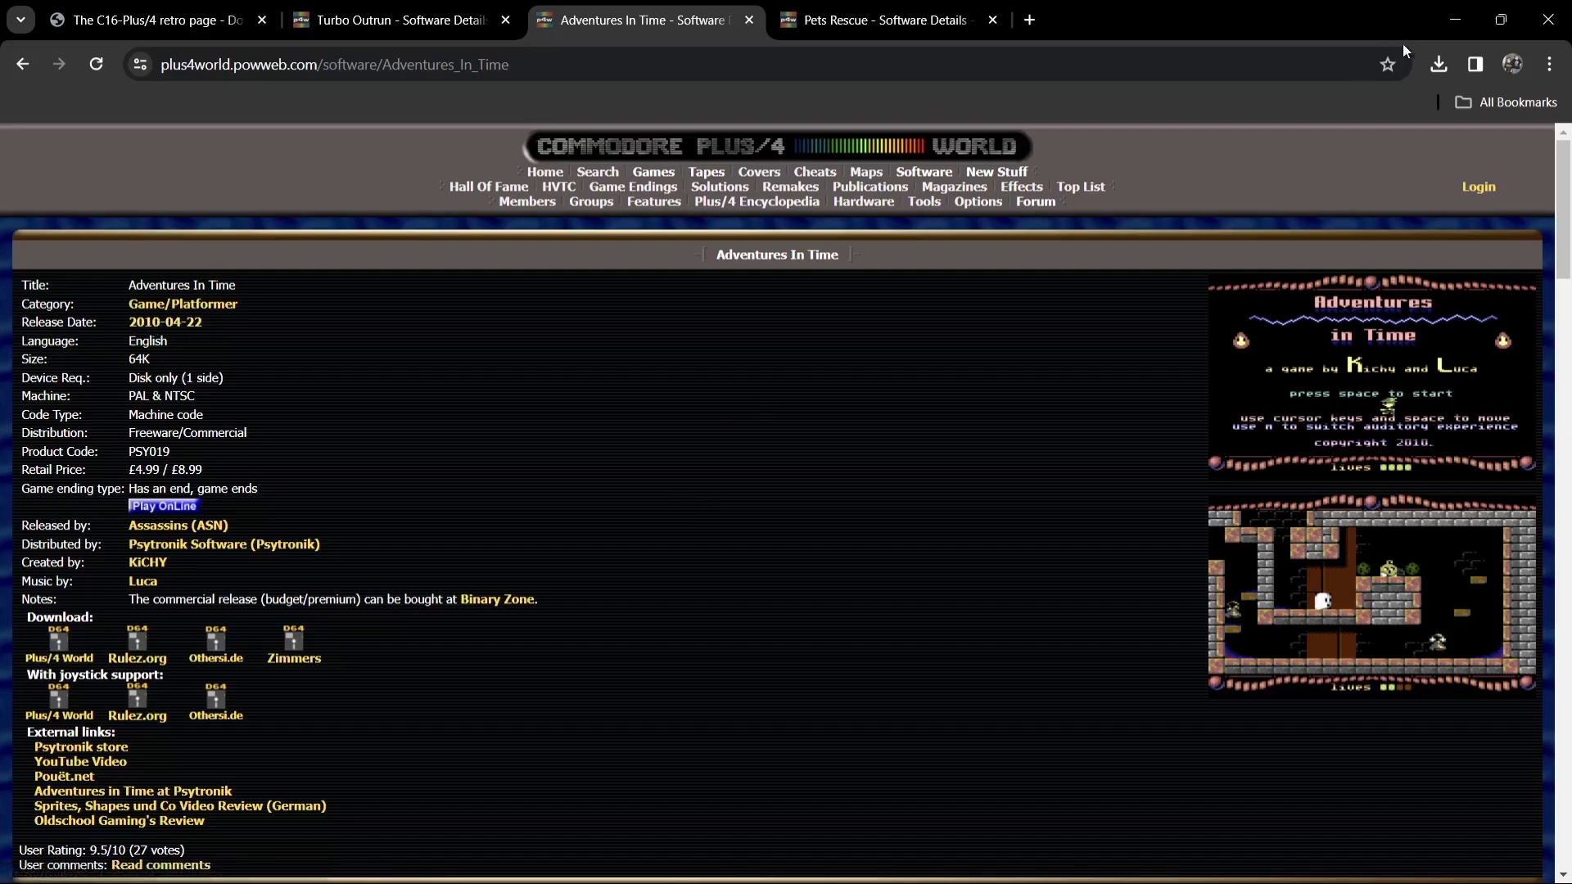
pyautogui.click(1455, 20)
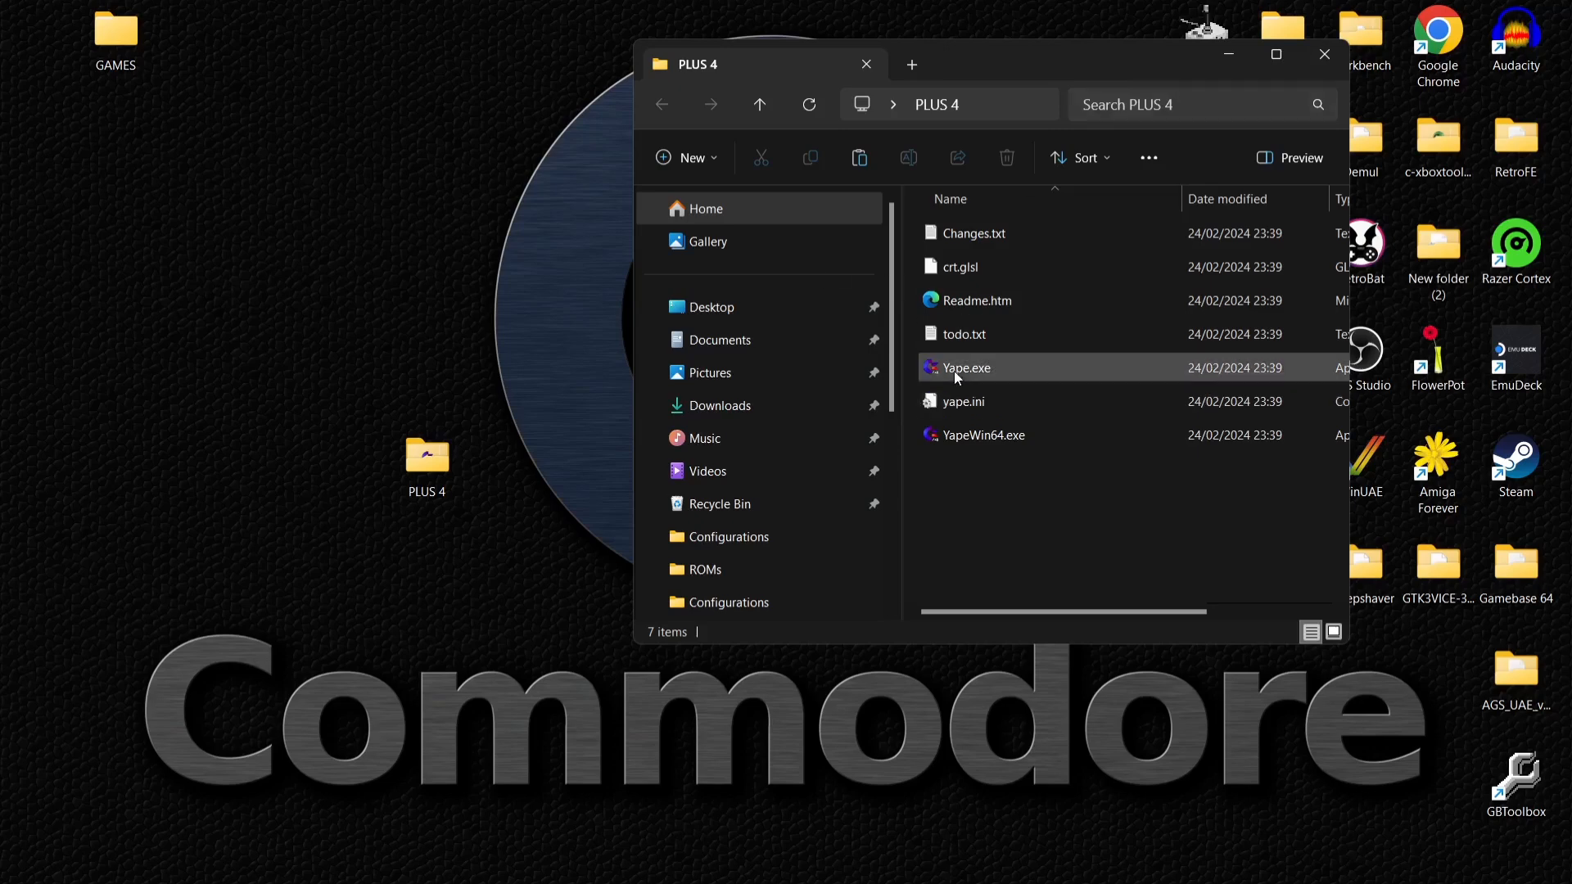
# - Launch YapeWin64.exe from the PLUS 4 folder, allowing it past the SmartScreen warning
pyautogui.moveTo(1028, 375)
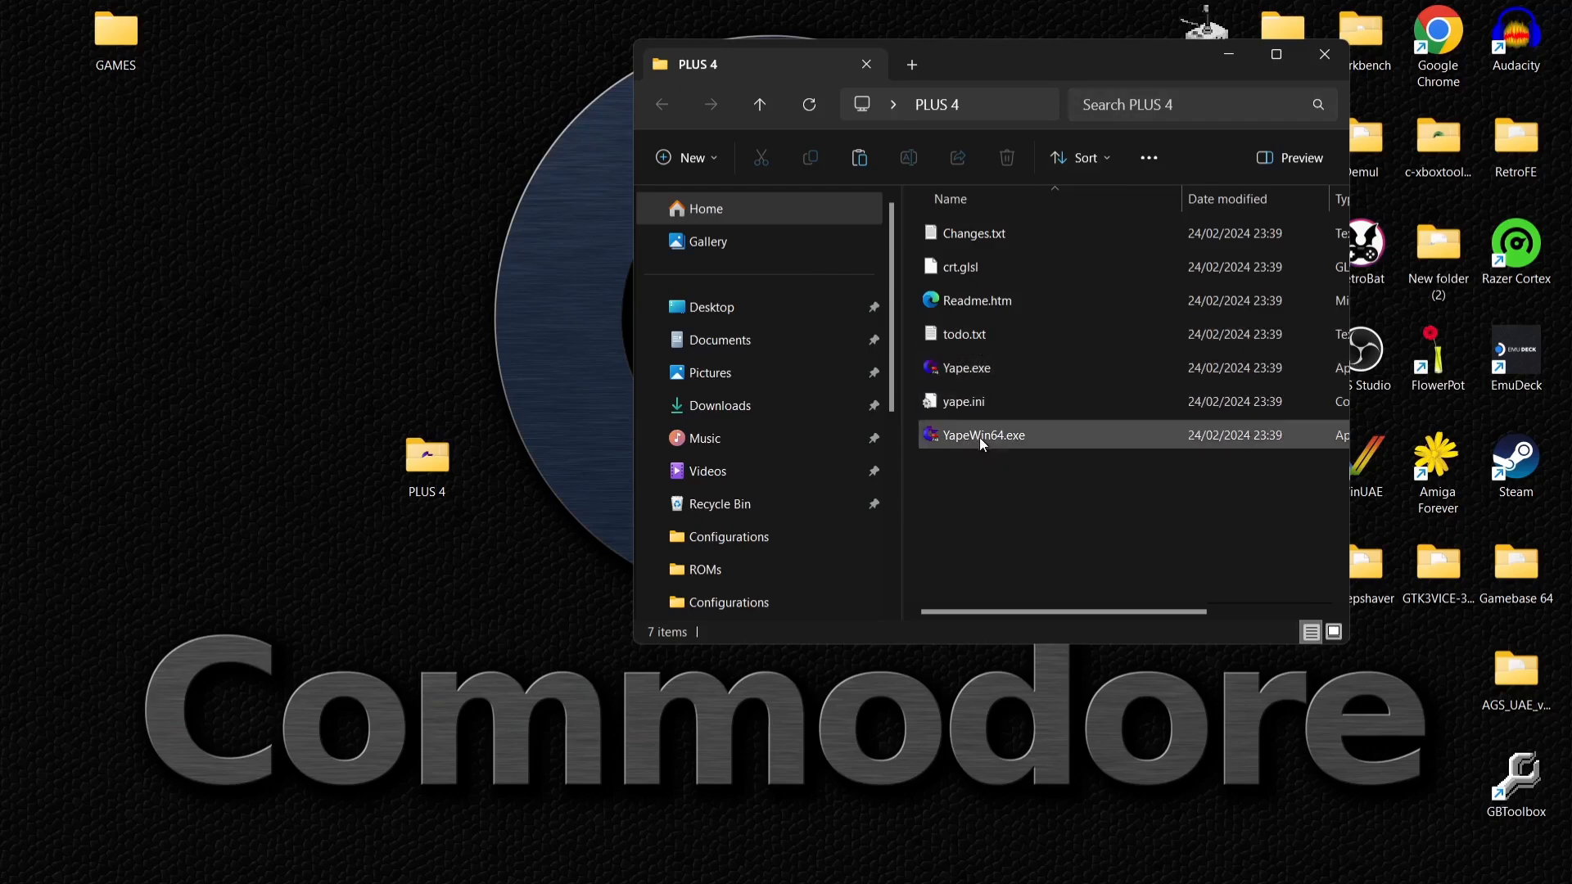
pyautogui.moveTo(1064, 443)
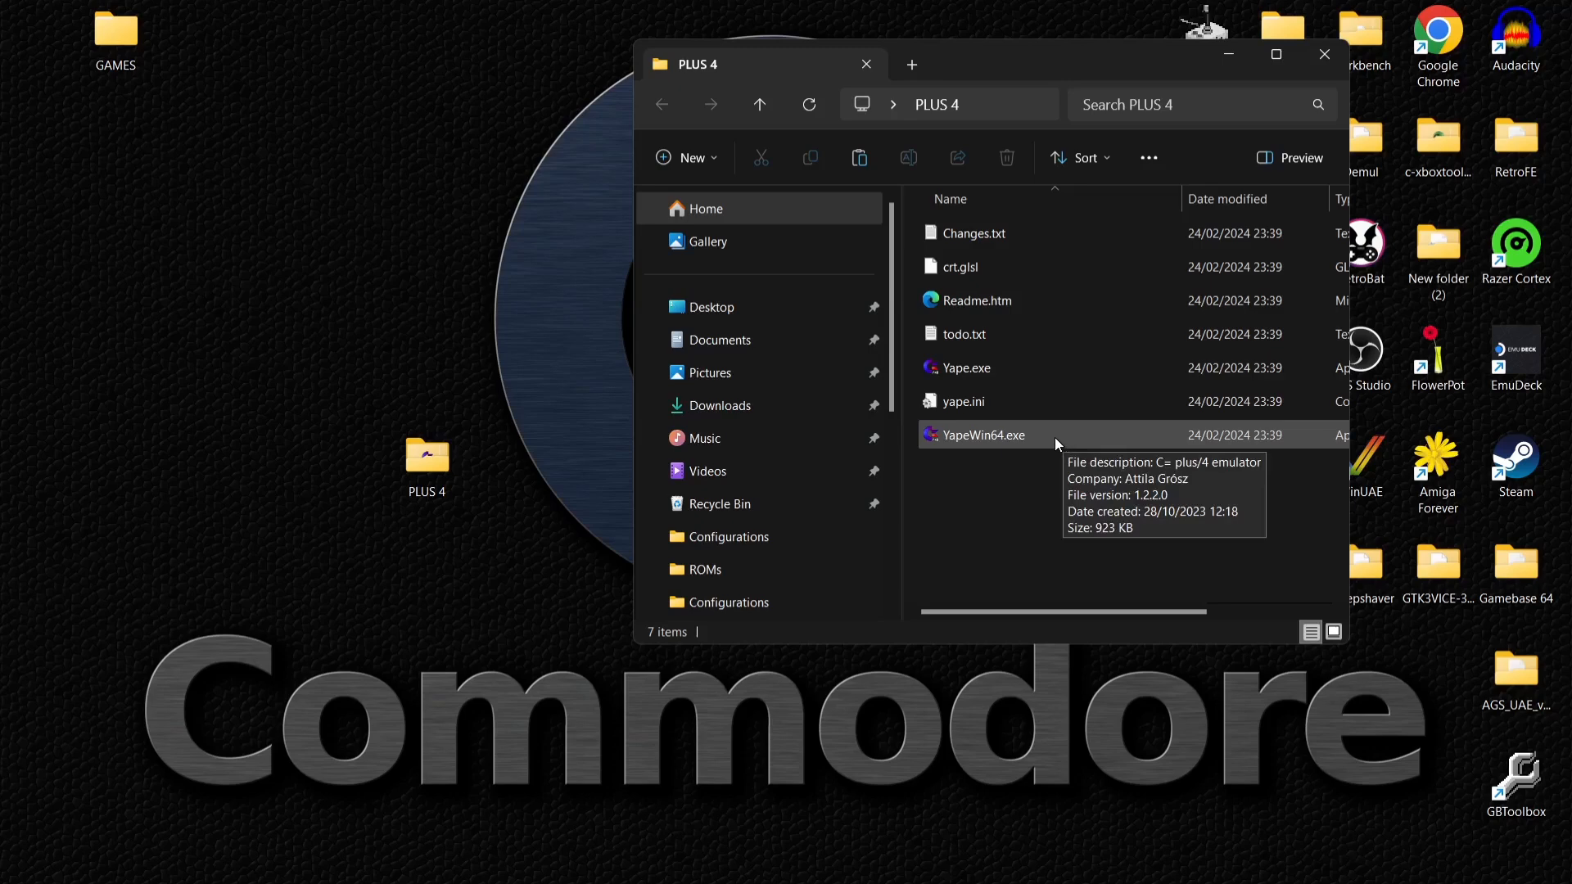
pyautogui.doubleClick(1054, 437)
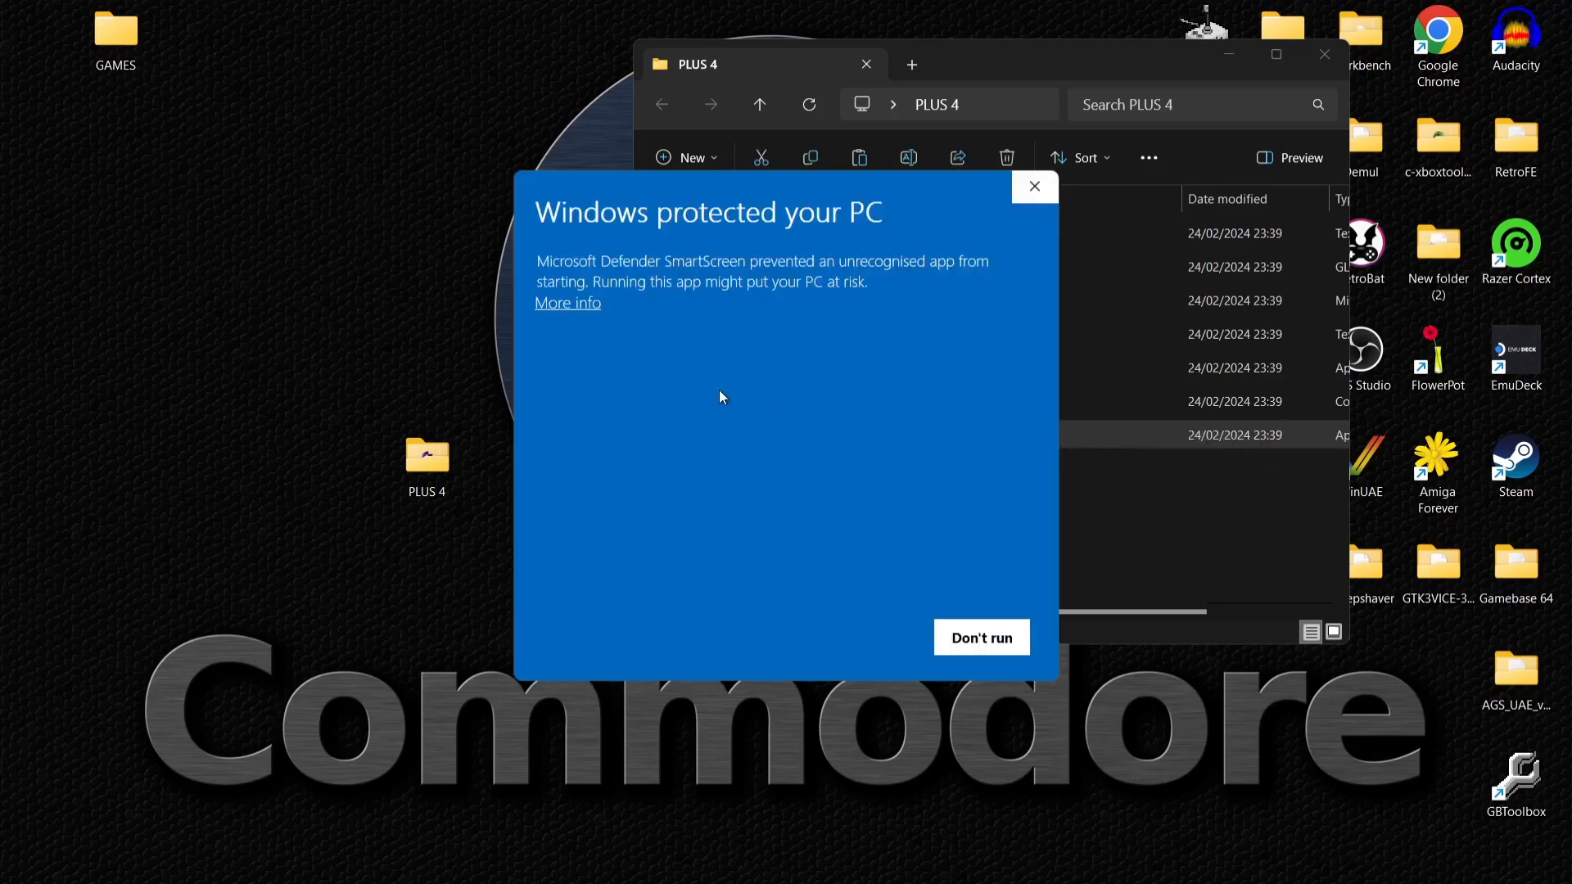
pyautogui.click(576, 312)
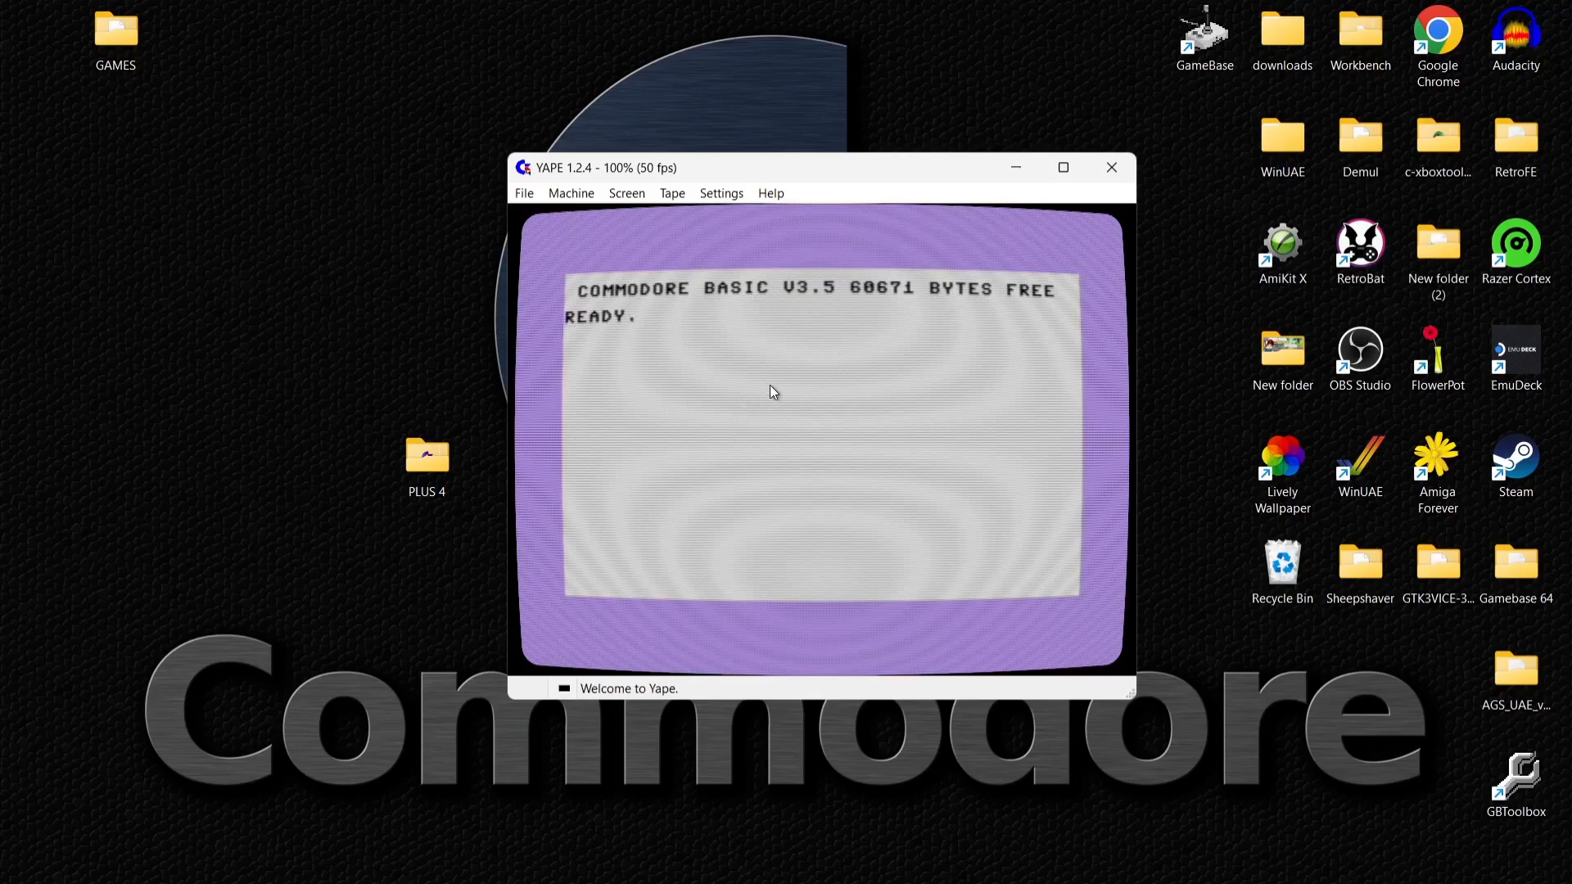
# - Turn off CRT emulation and enable double scan for the emulator display
pyautogui.click(627, 194)
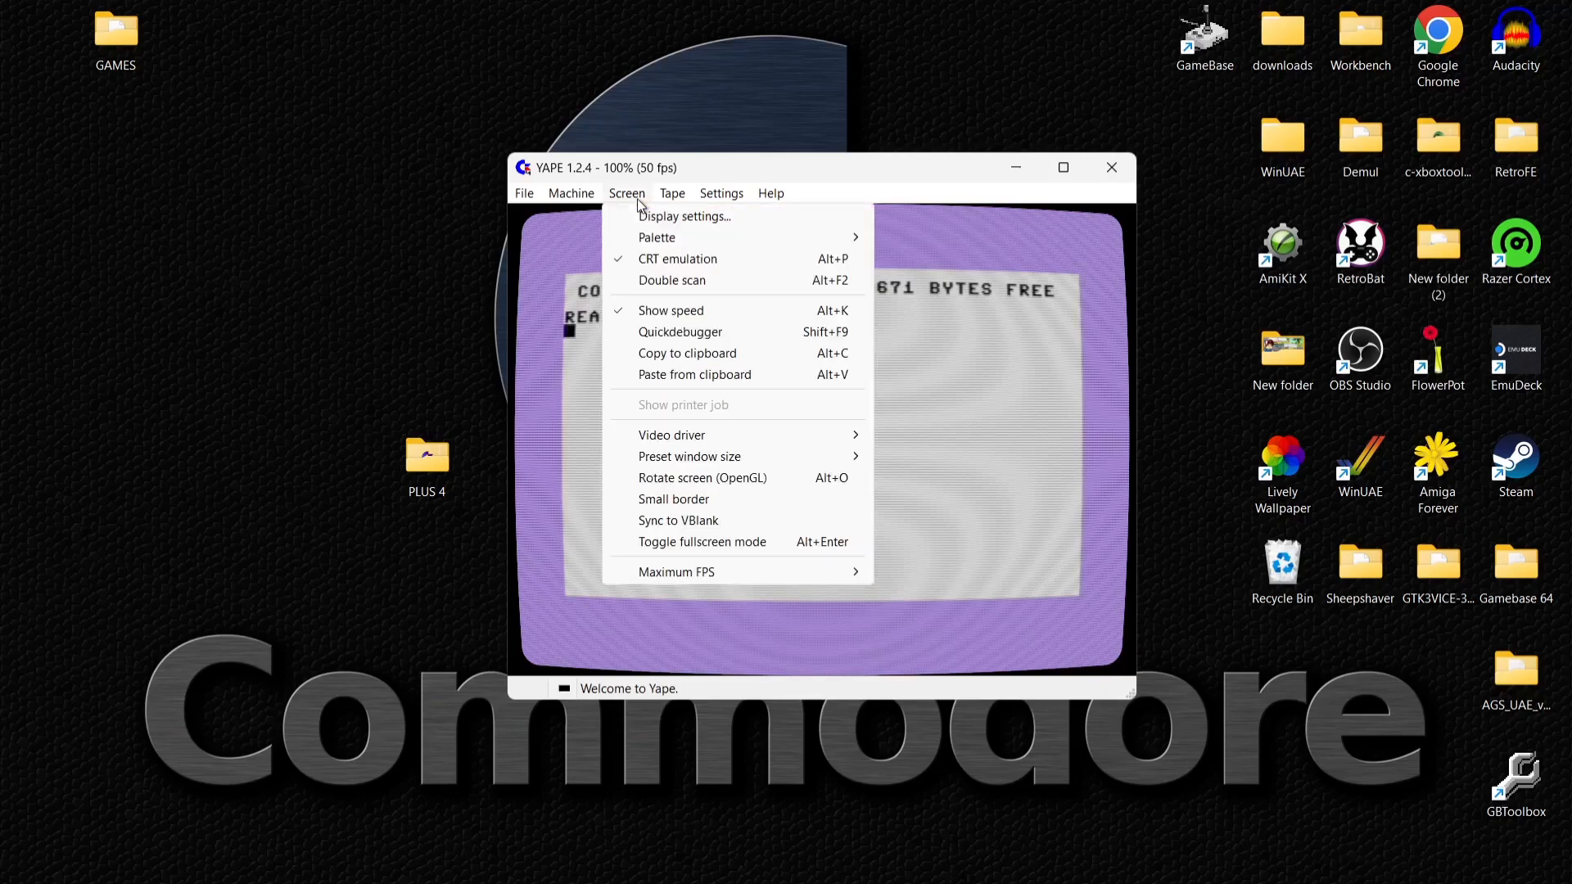
pyautogui.click(728, 259)
pyautogui.click(631, 195)
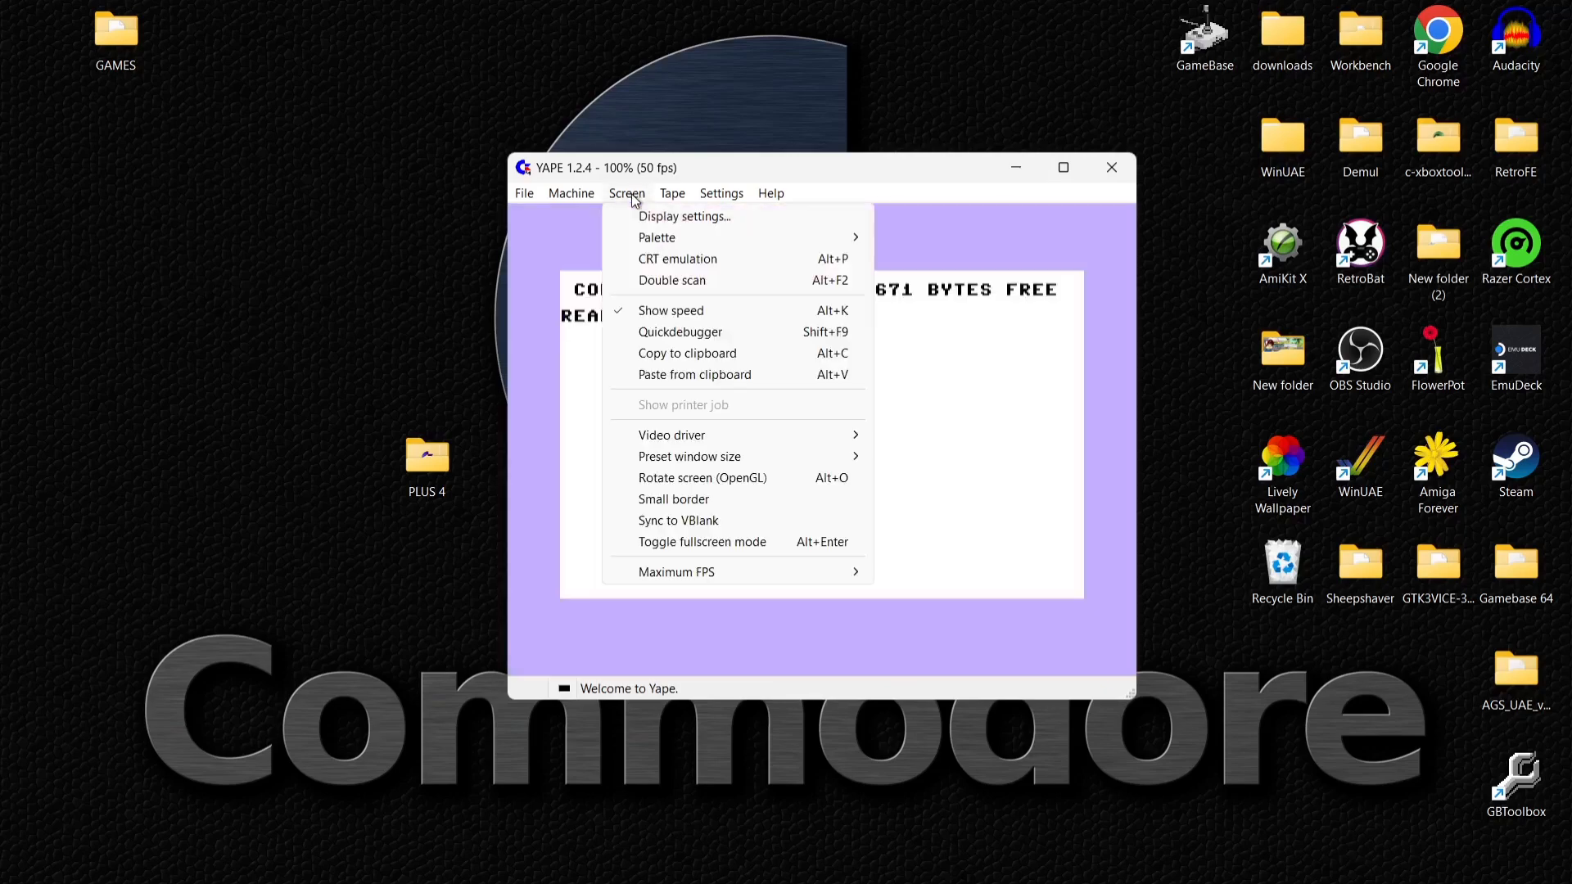
pyautogui.click(728, 282)
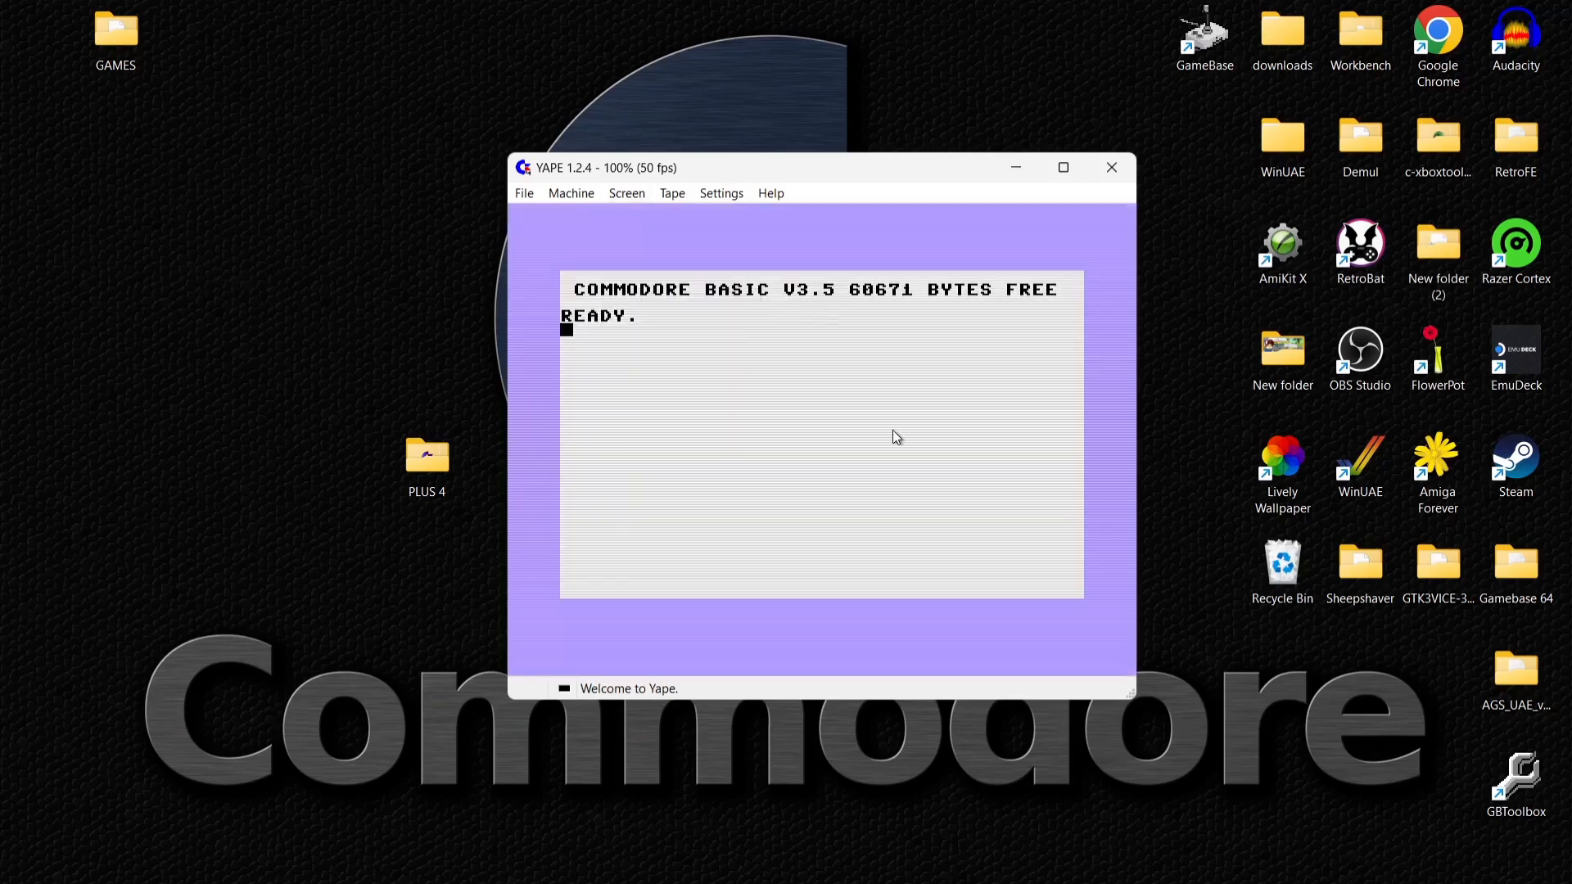
# - Turn CRT emulation on to compare its look with double scan, and switch it off again
pyautogui.click(627, 193)
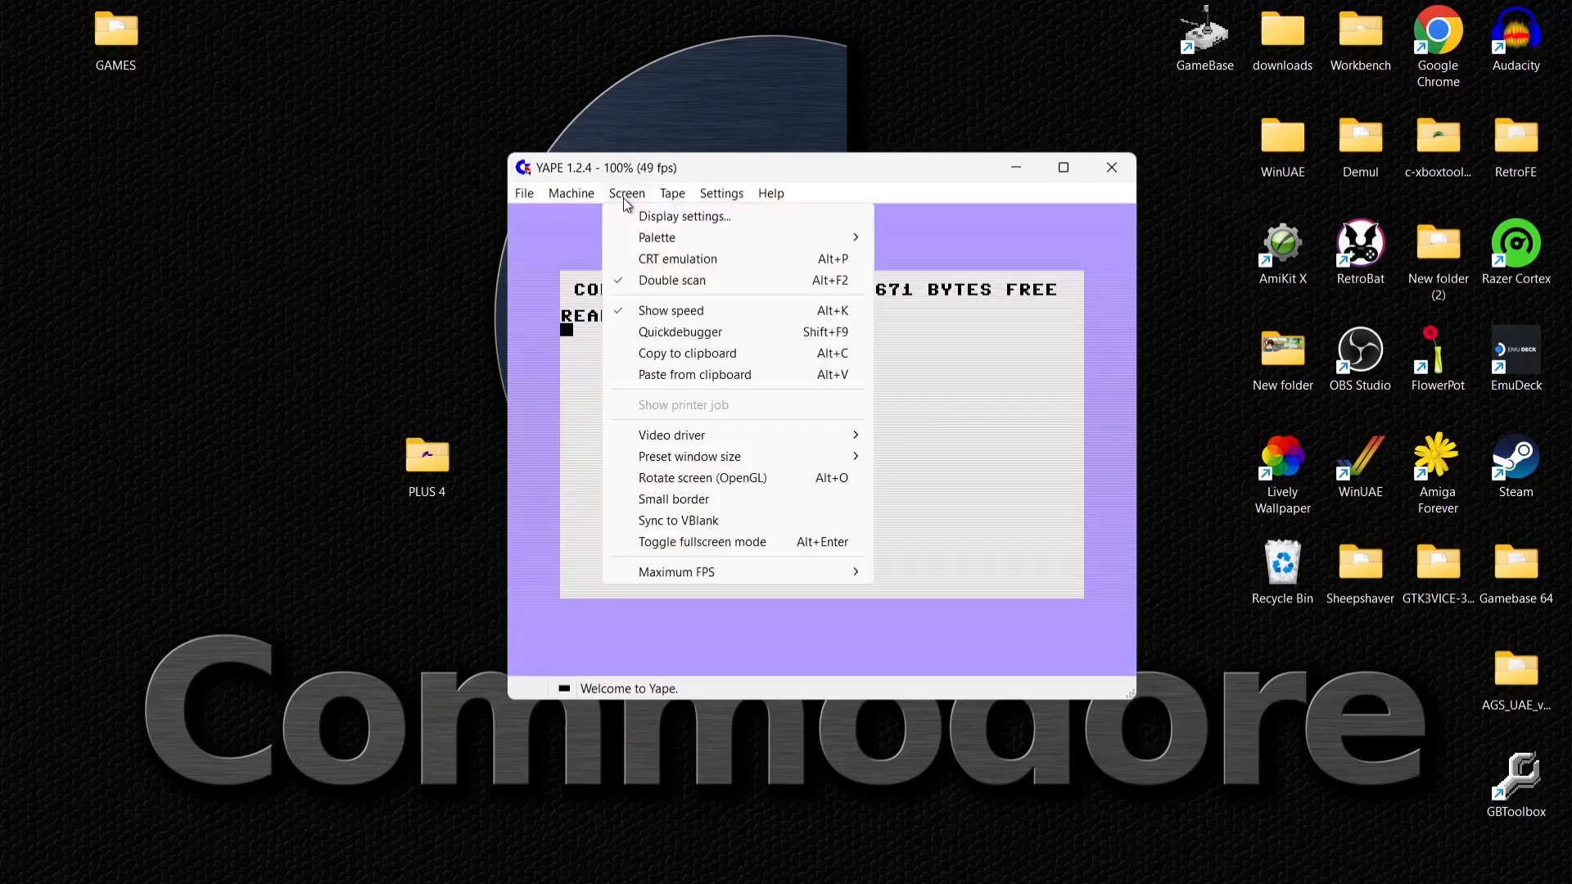
pyautogui.click(717, 260)
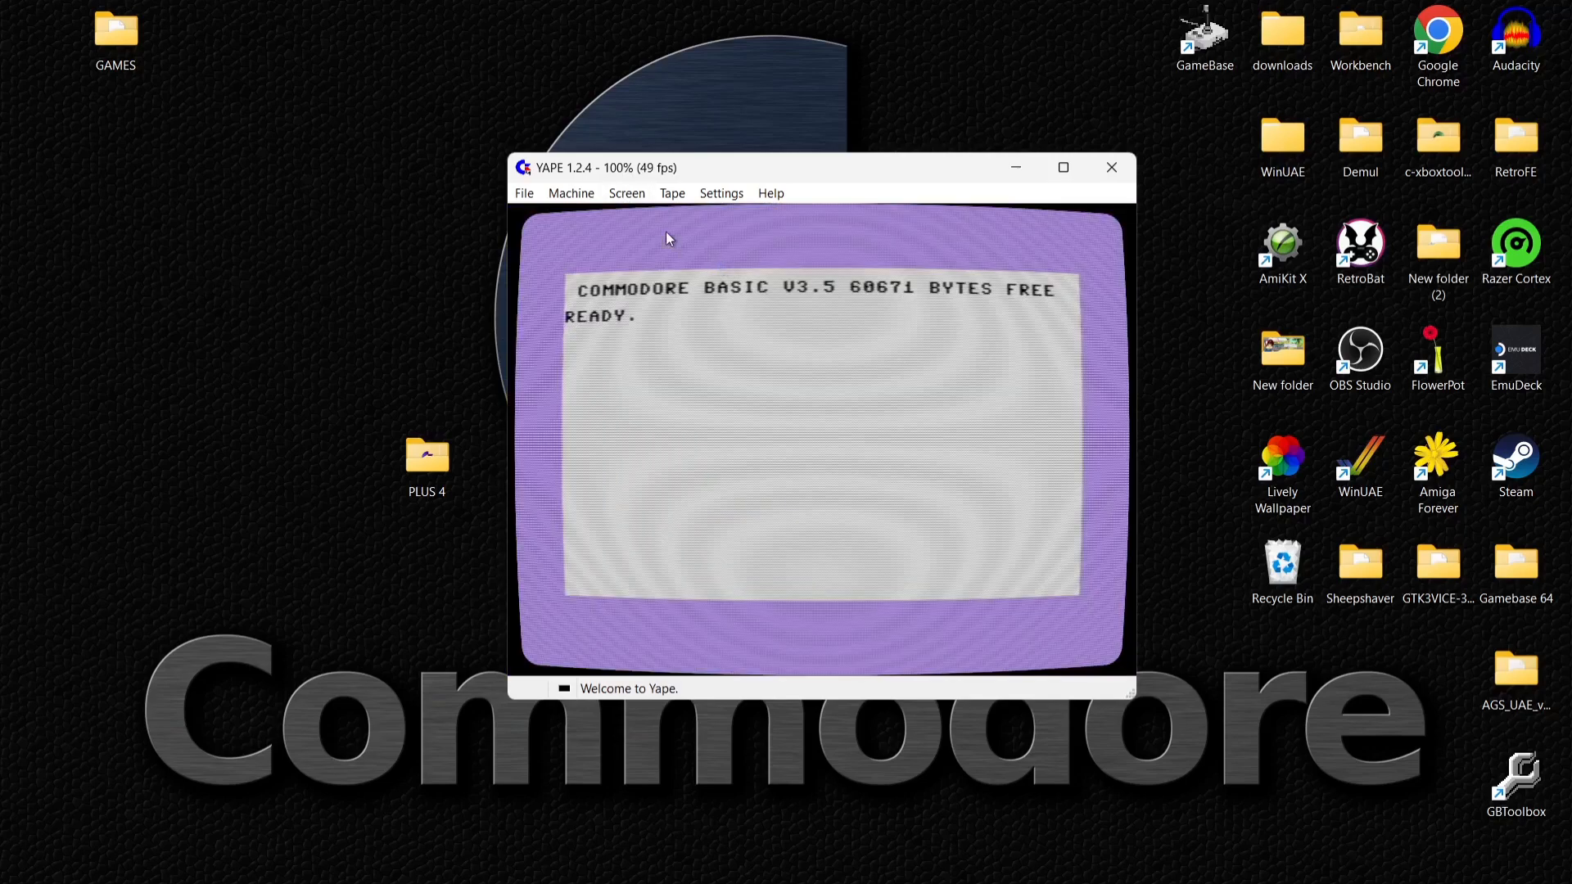
pyautogui.click(625, 194)
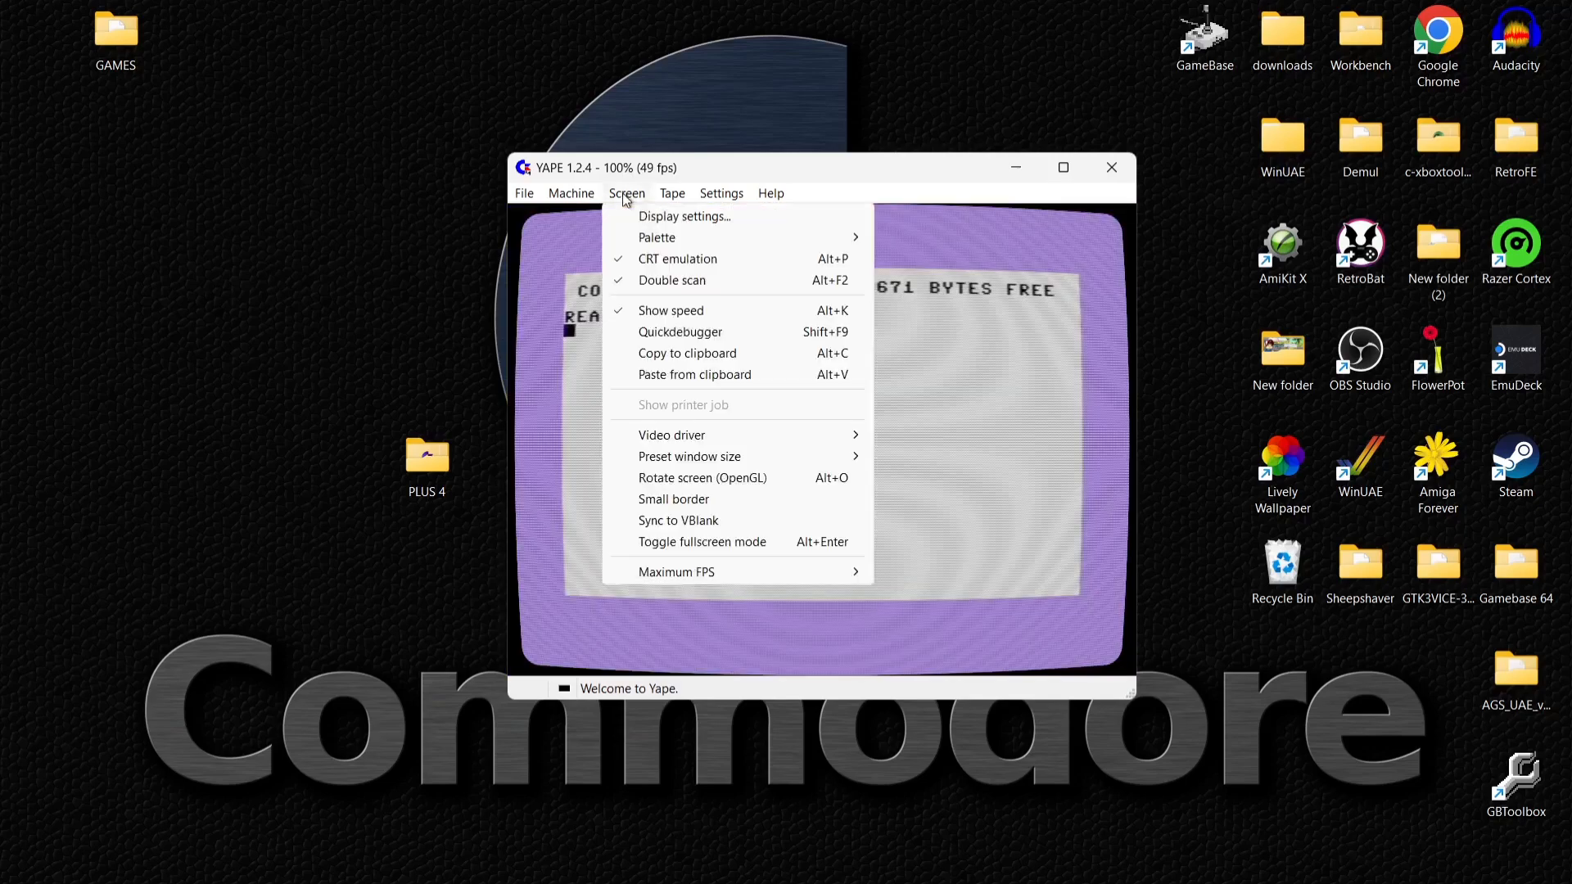
pyautogui.click(733, 262)
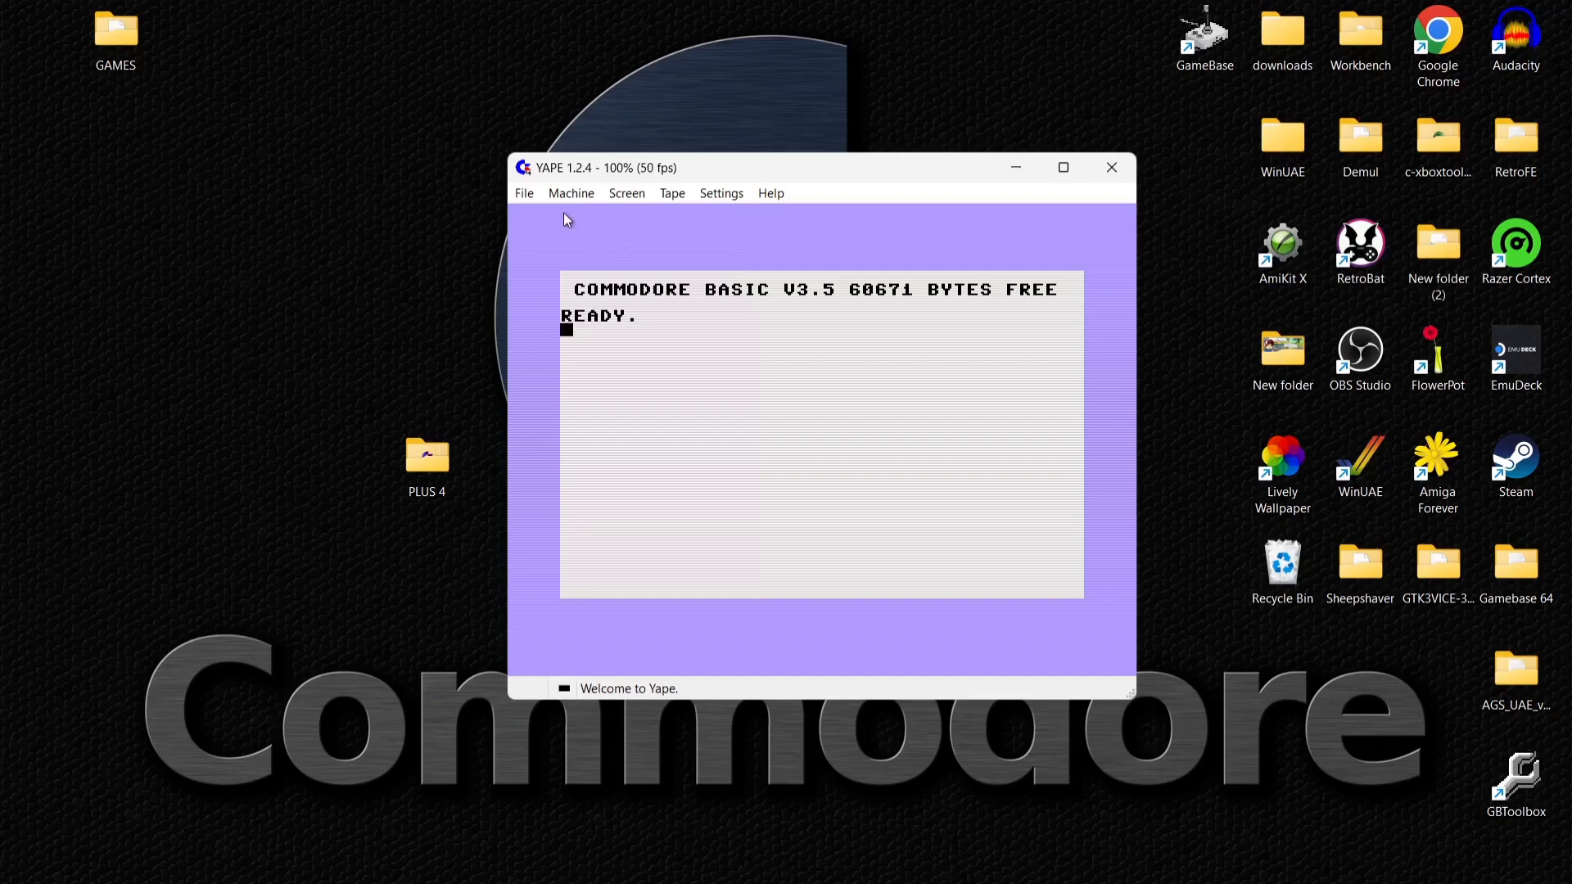
pyautogui.click(525, 194)
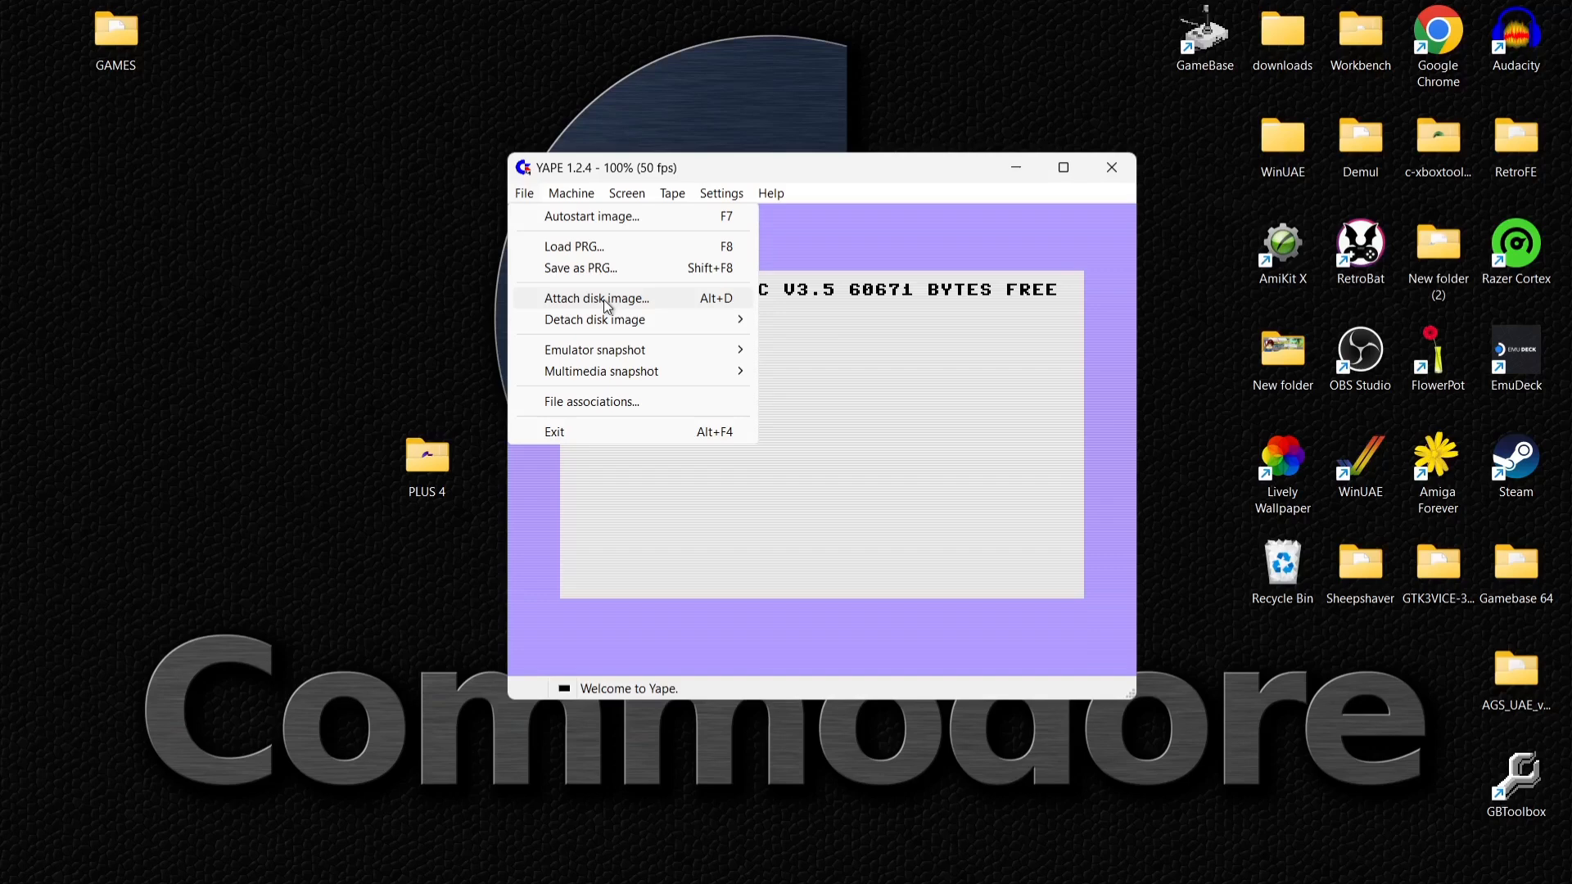
pyautogui.click(712, 163)
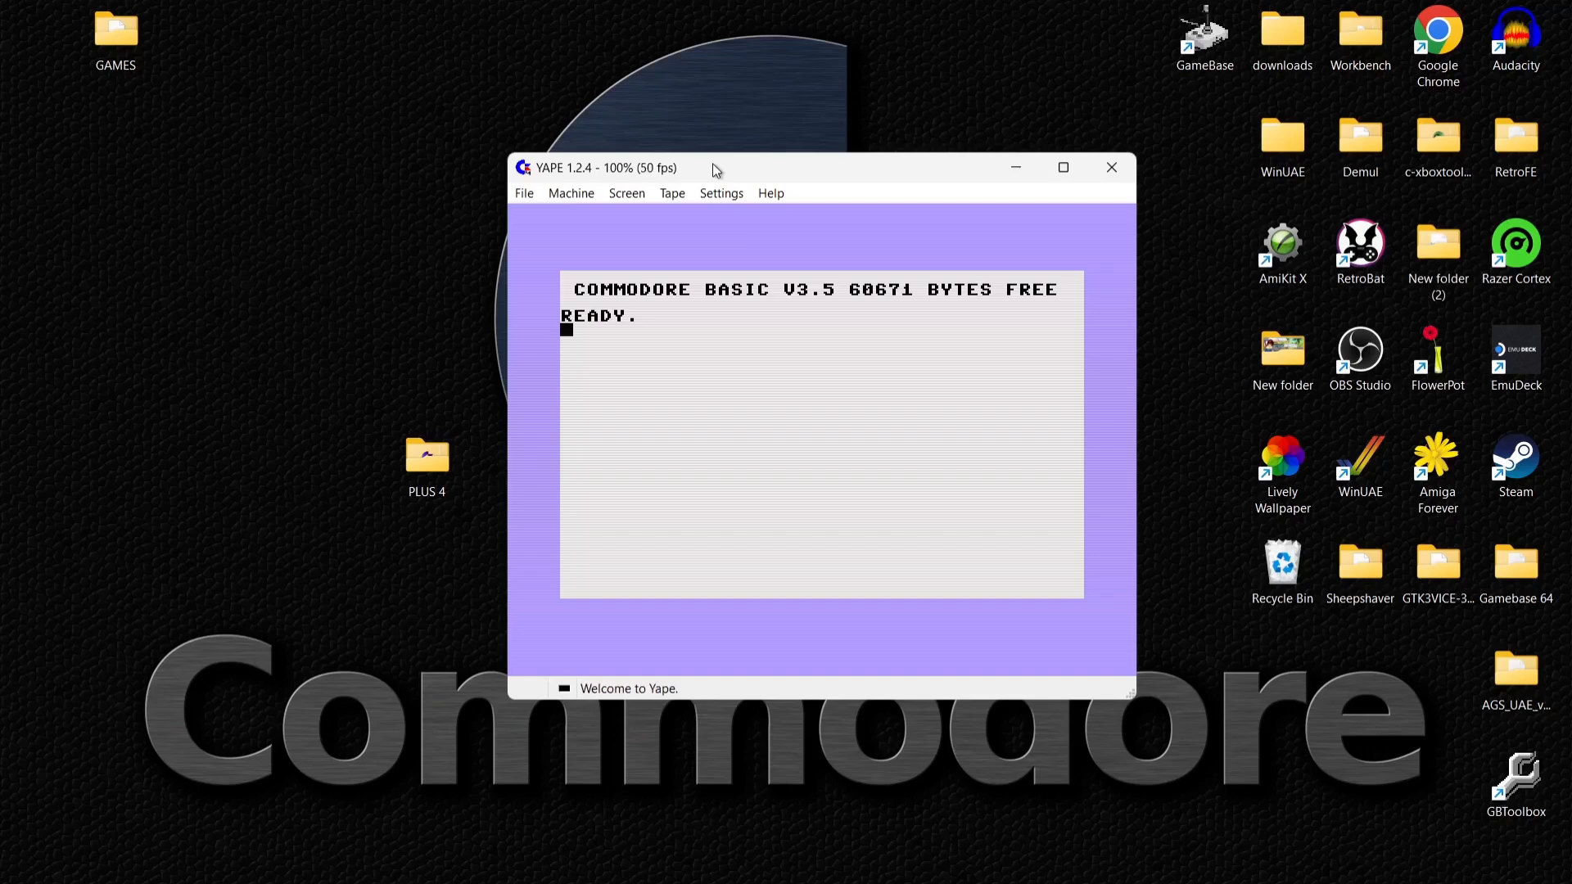
# - Set up drive 8 with 1541 drive emulation in CPU level/compatibility mode
pyautogui.click(720, 195)
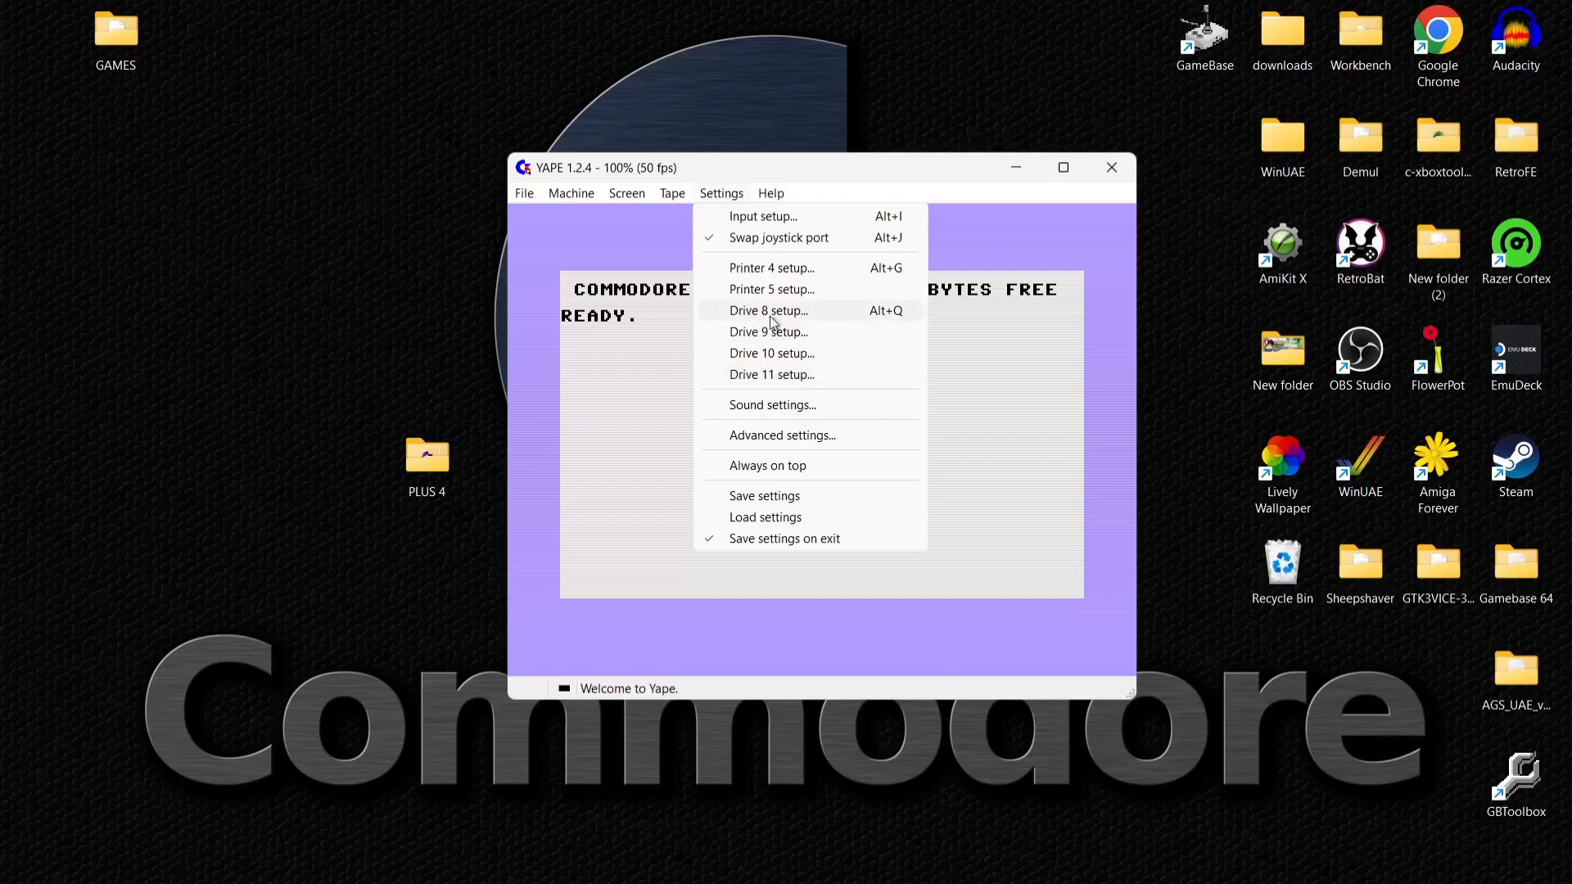
pyautogui.click(836, 312)
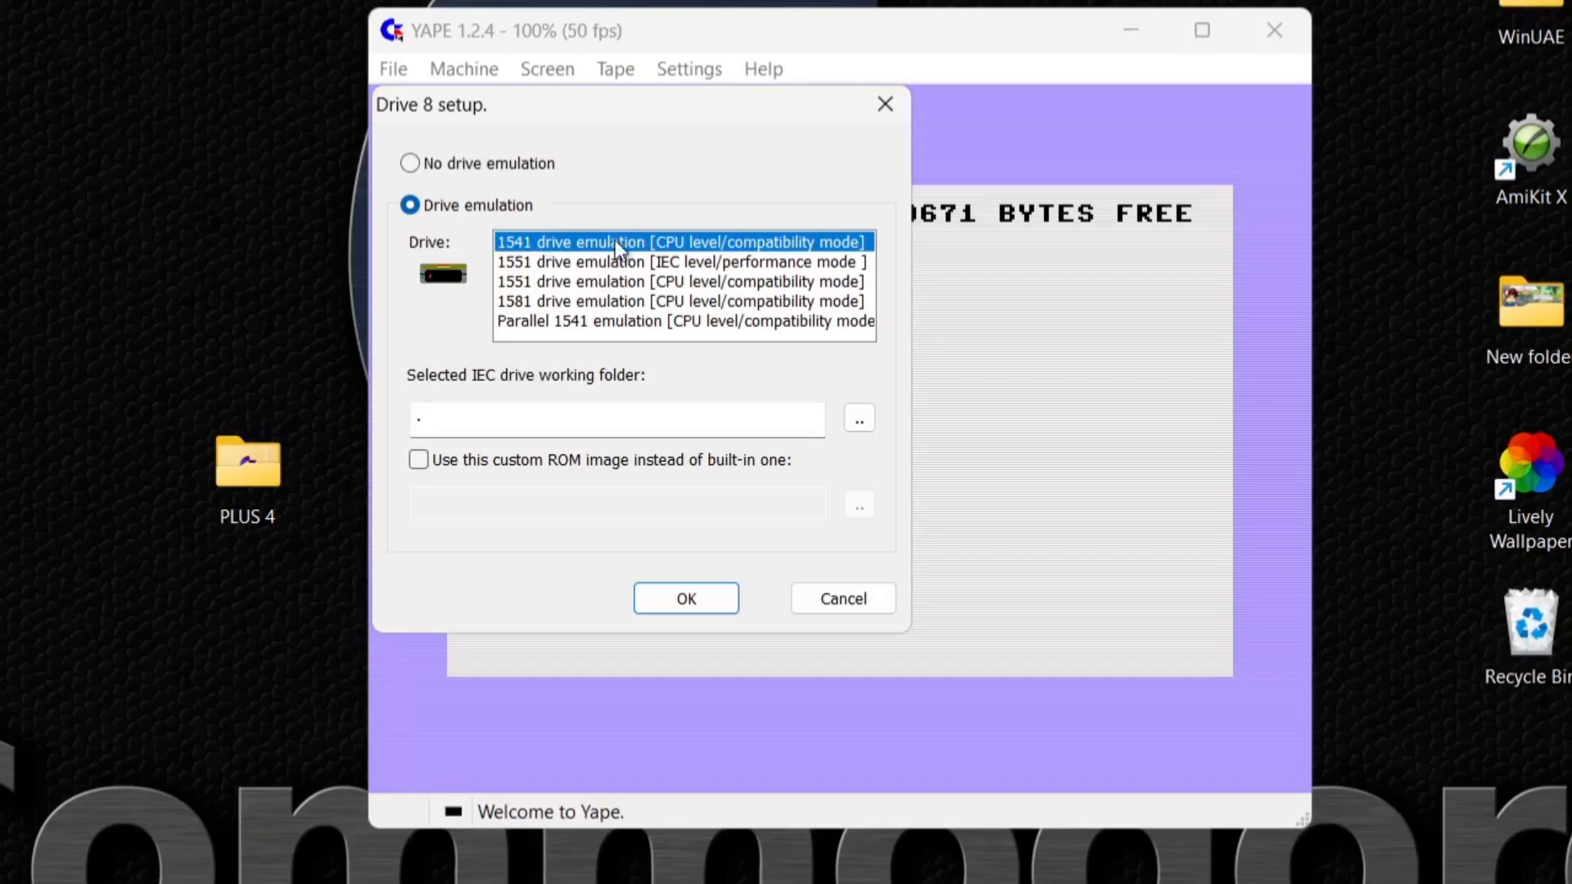
pyautogui.click(682, 591)
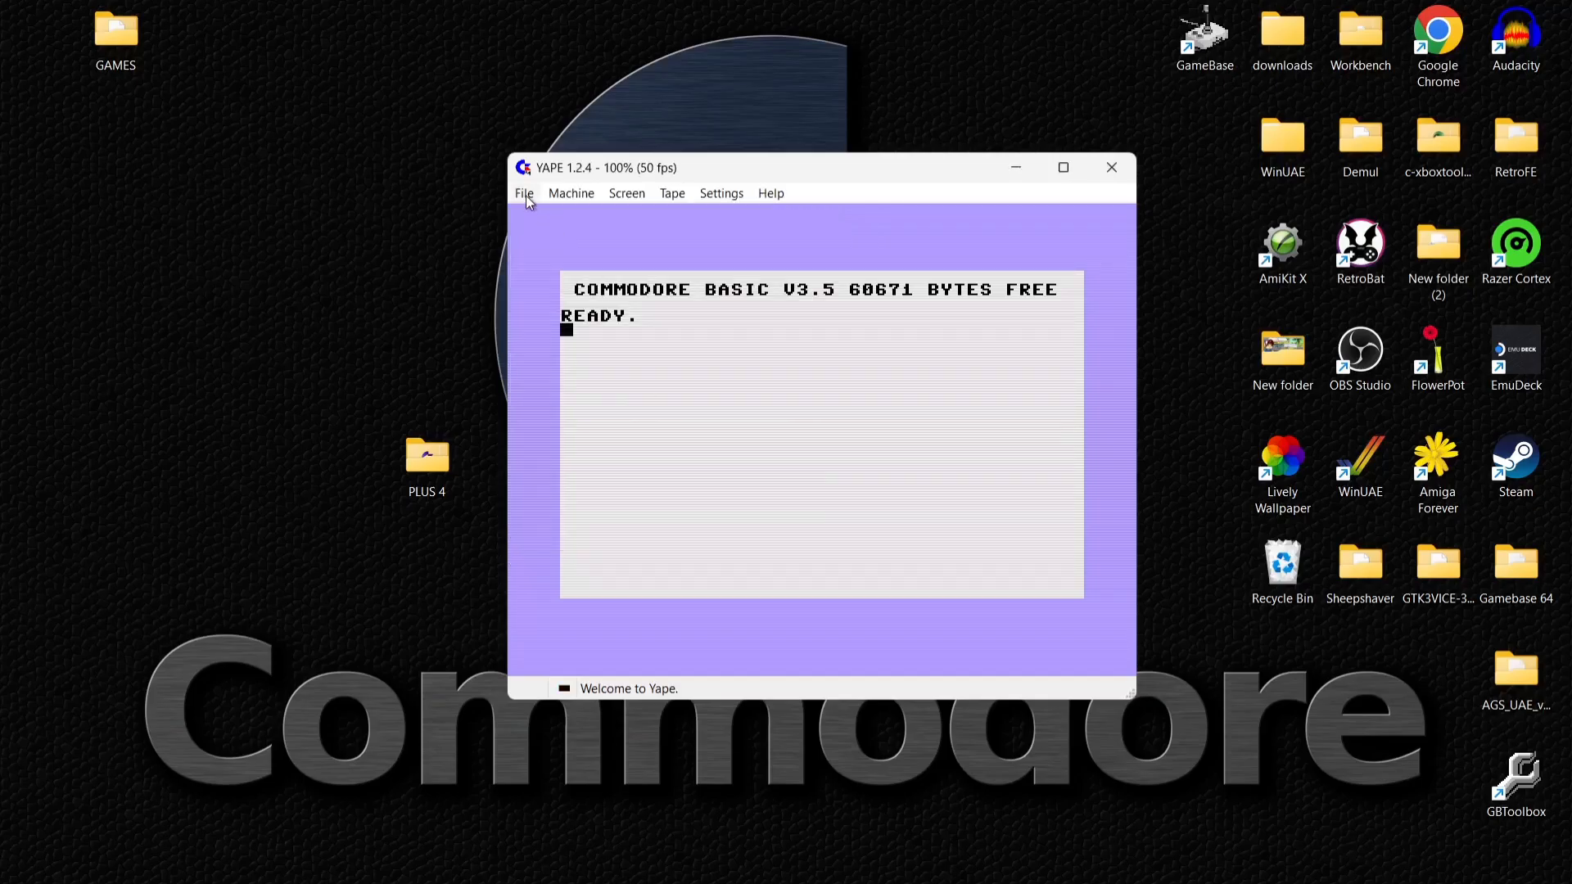
# - Attach the turbo_outrun.d64 disk image from the GAMES folder to device number 8
pyautogui.click(524, 194)
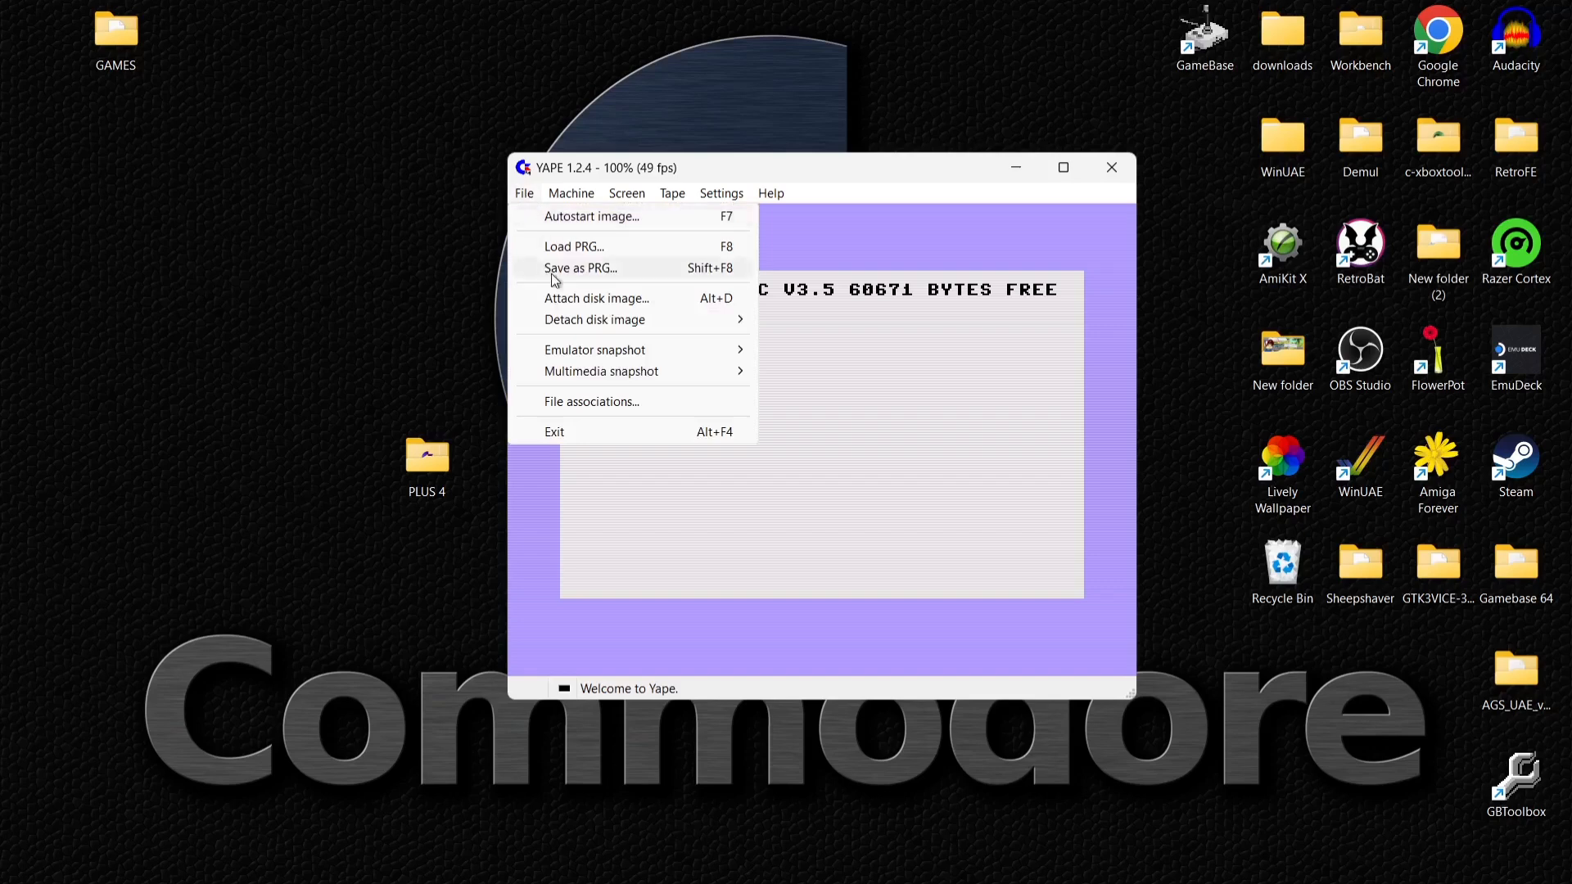
pyautogui.click(645, 299)
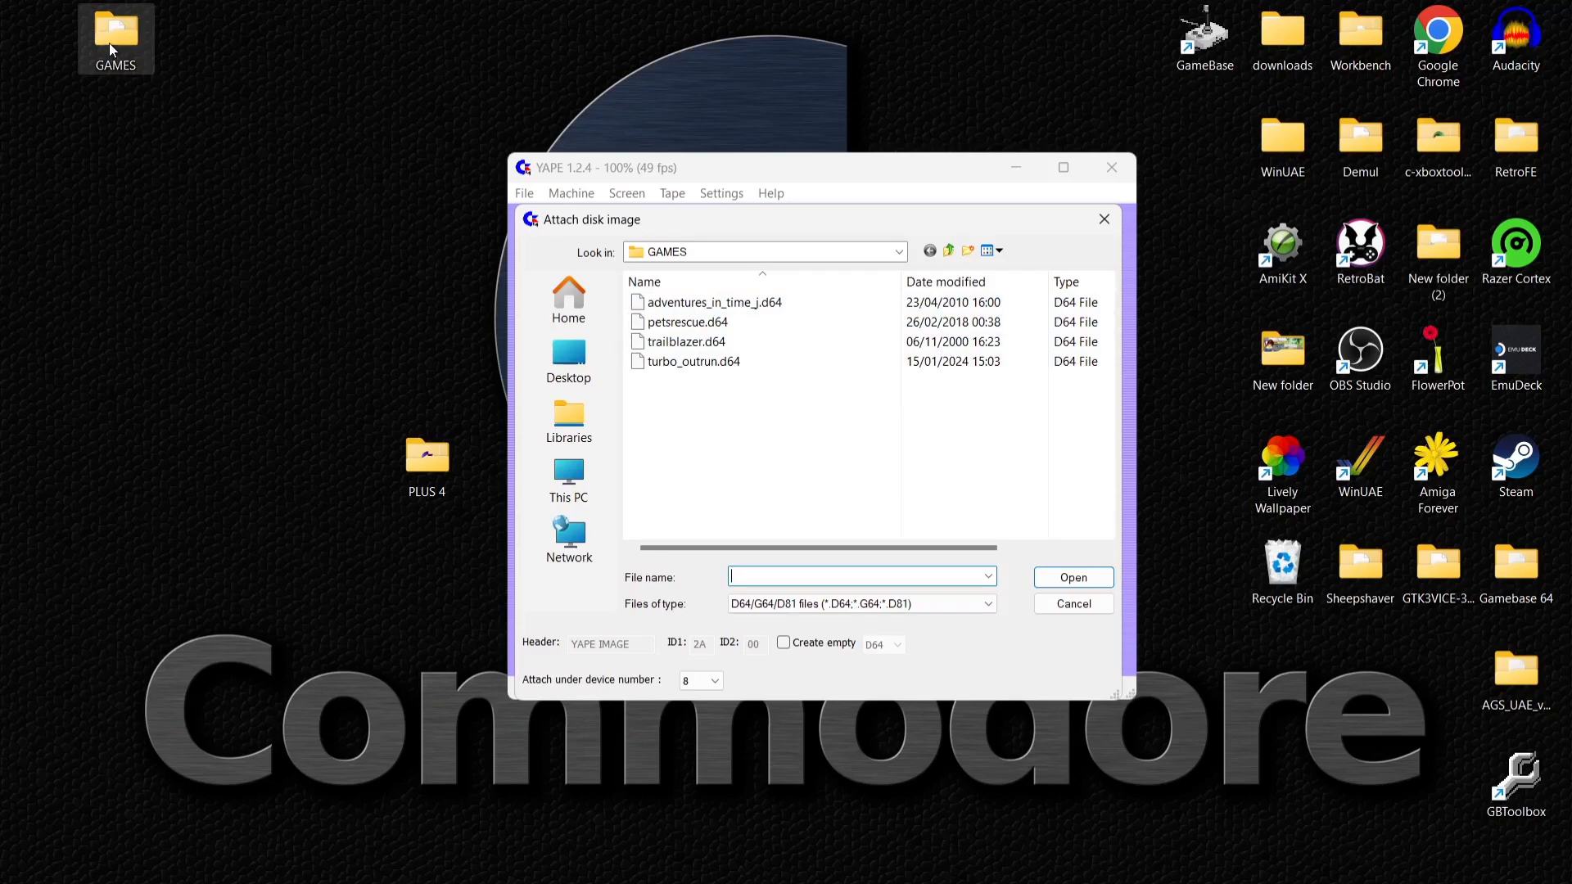
pyautogui.doubleClick(784, 362)
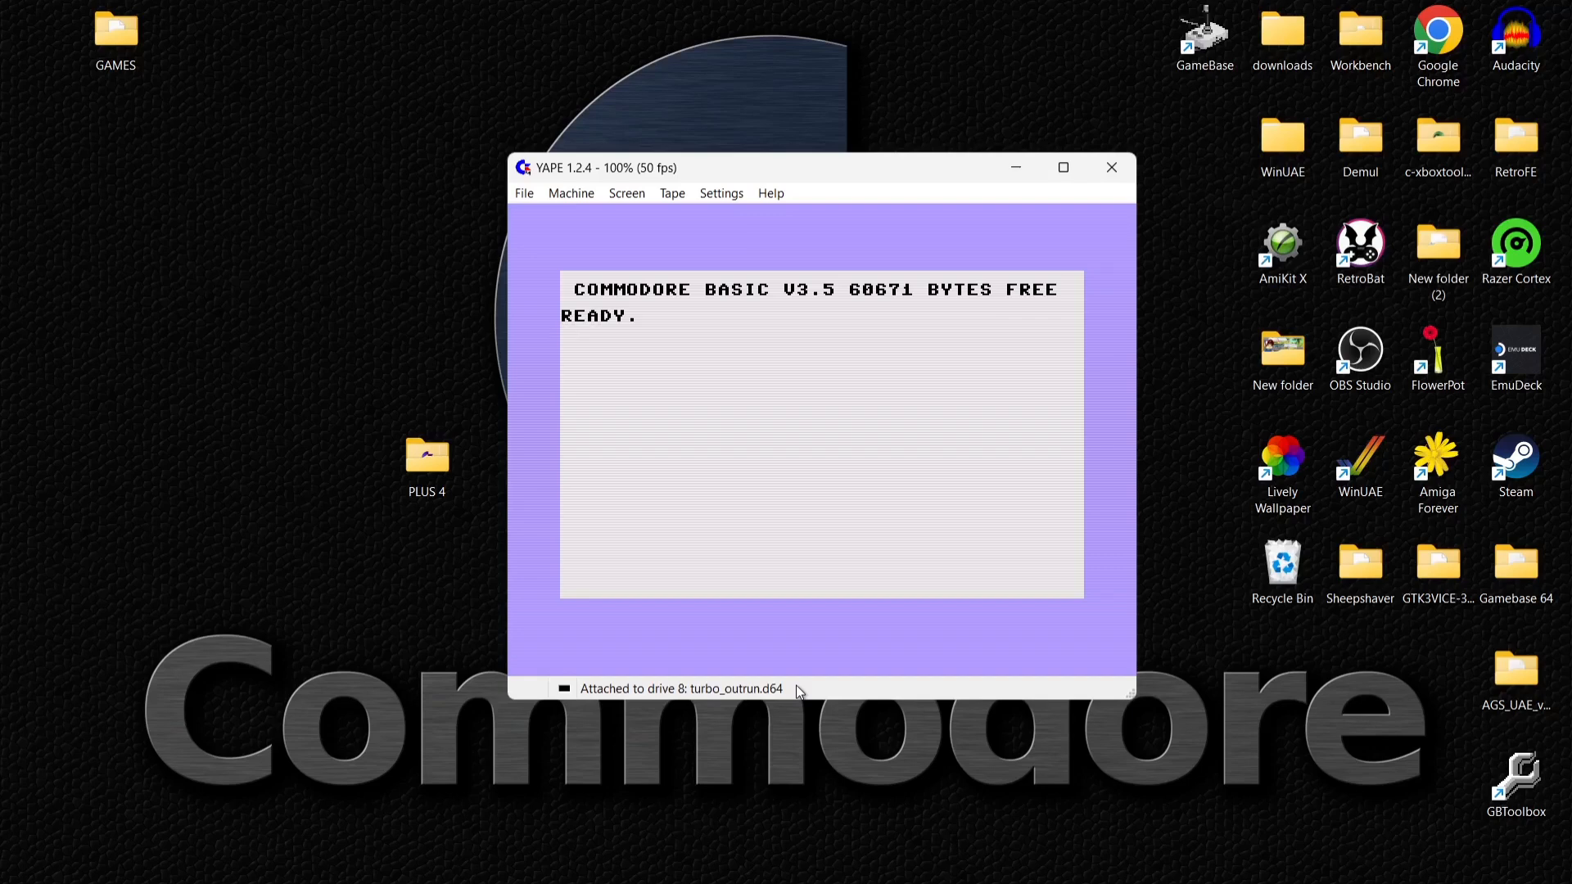
# - Load the directory of the attached disk with the BASIC command LOAD"$",8
pyautogui.write('LOAD"$",8')
pyautogui.press('Return')
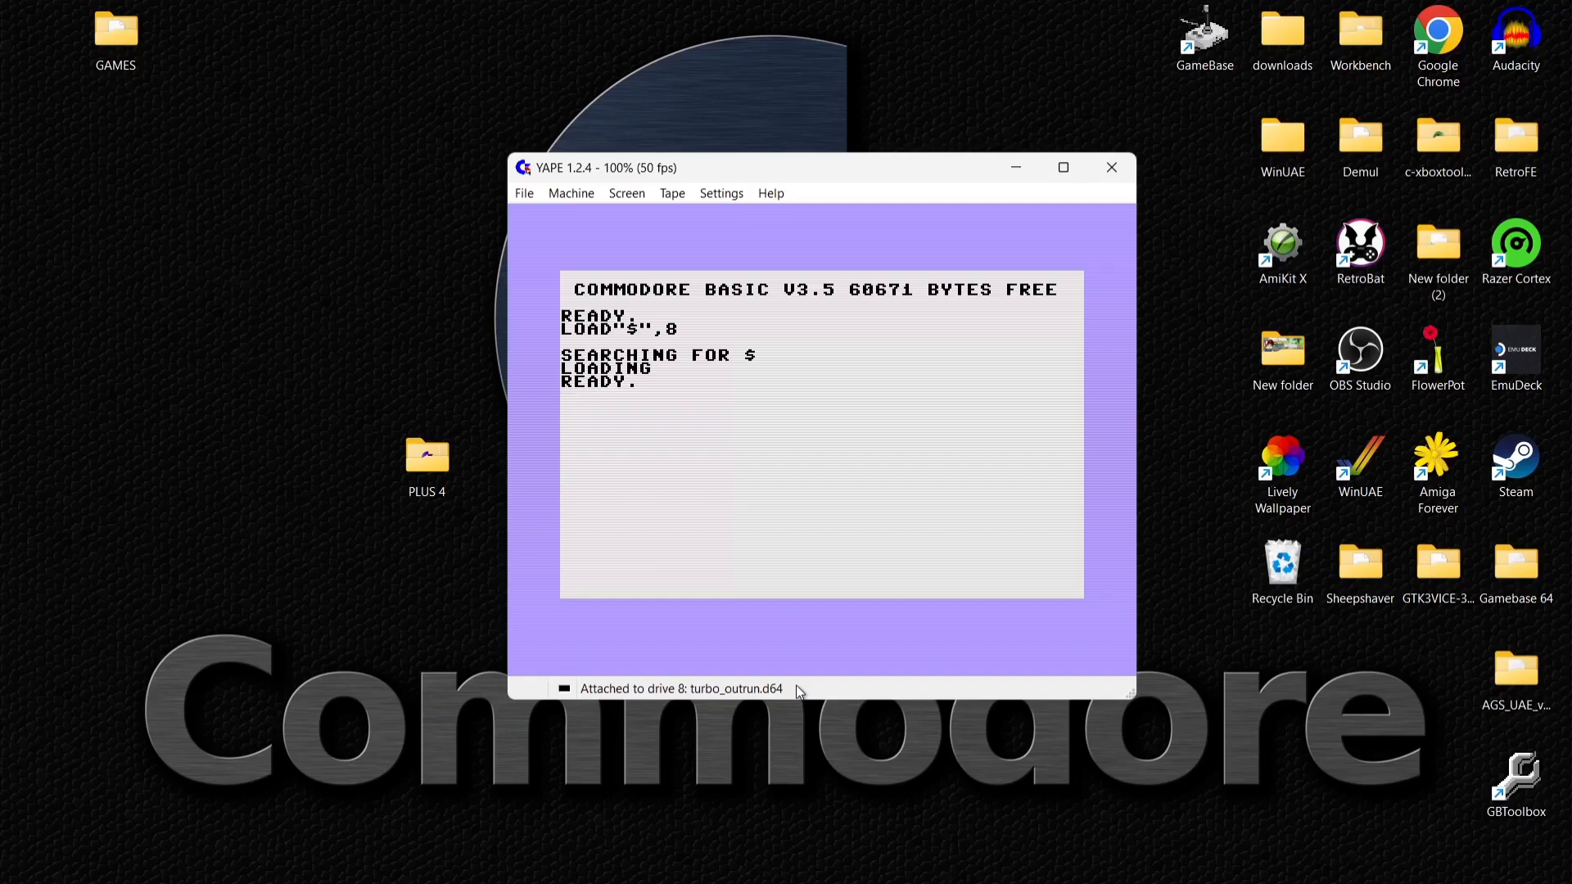
# - List the loaded disk directory with the BASIC command LIST and break the listing off partway
pyautogui.write('LIST')
pyautogui.press('Return')
pyautogui.press('Escape')
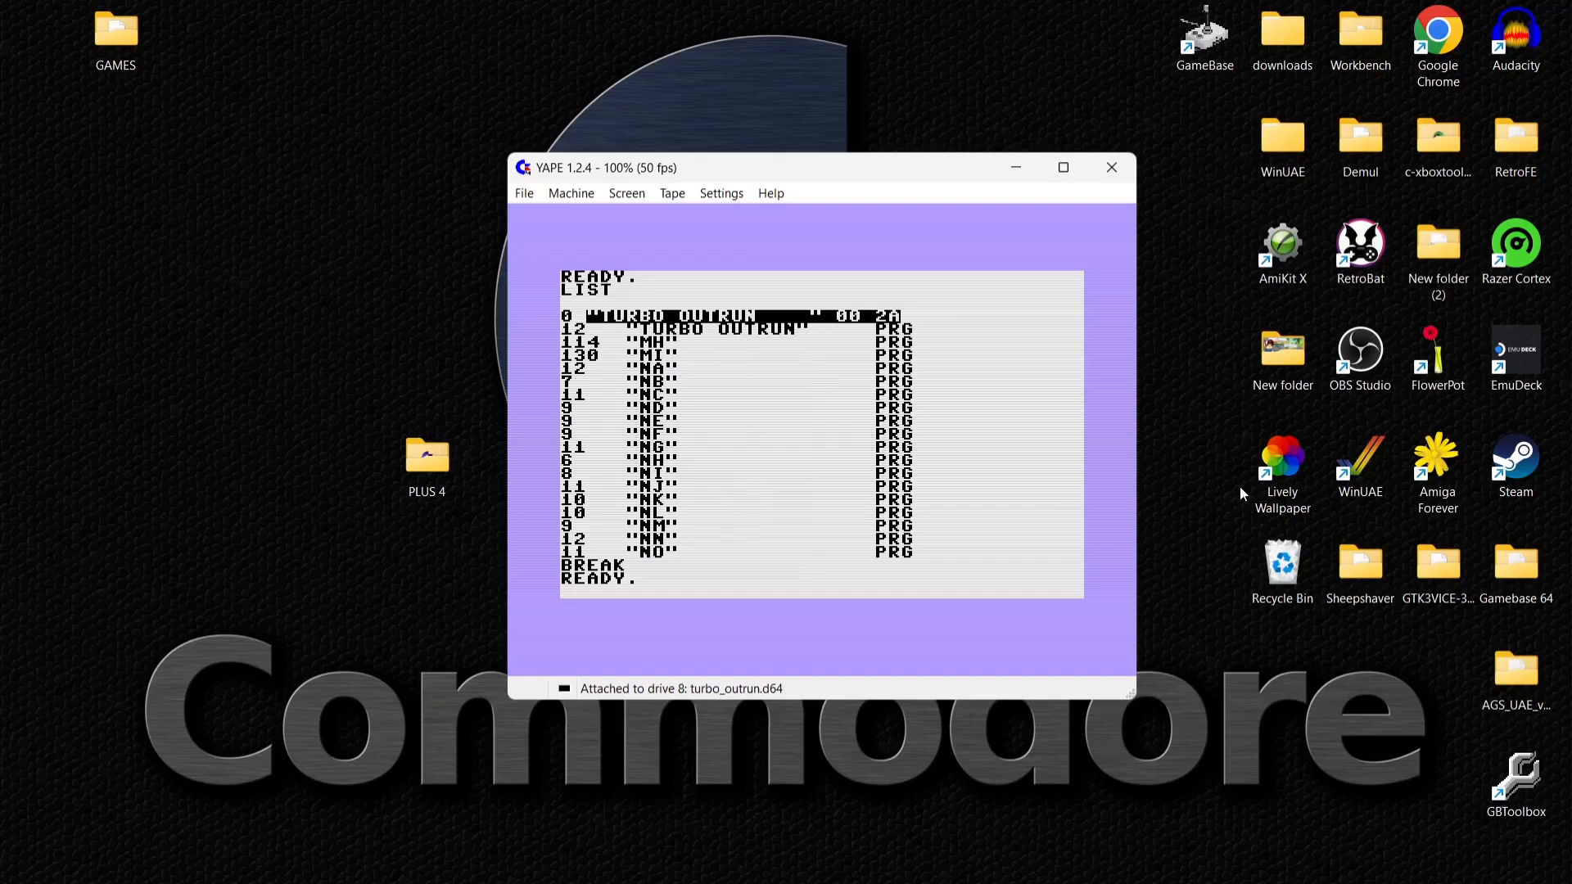
# - Load the game from drive 8 with LOAD "TURBO OUTRUN",8 and start it with RUN
pyautogui.write('LOAD"')
pyautogui.press('BackSpace')
pyautogui.write('"TURBO OUTRUN')
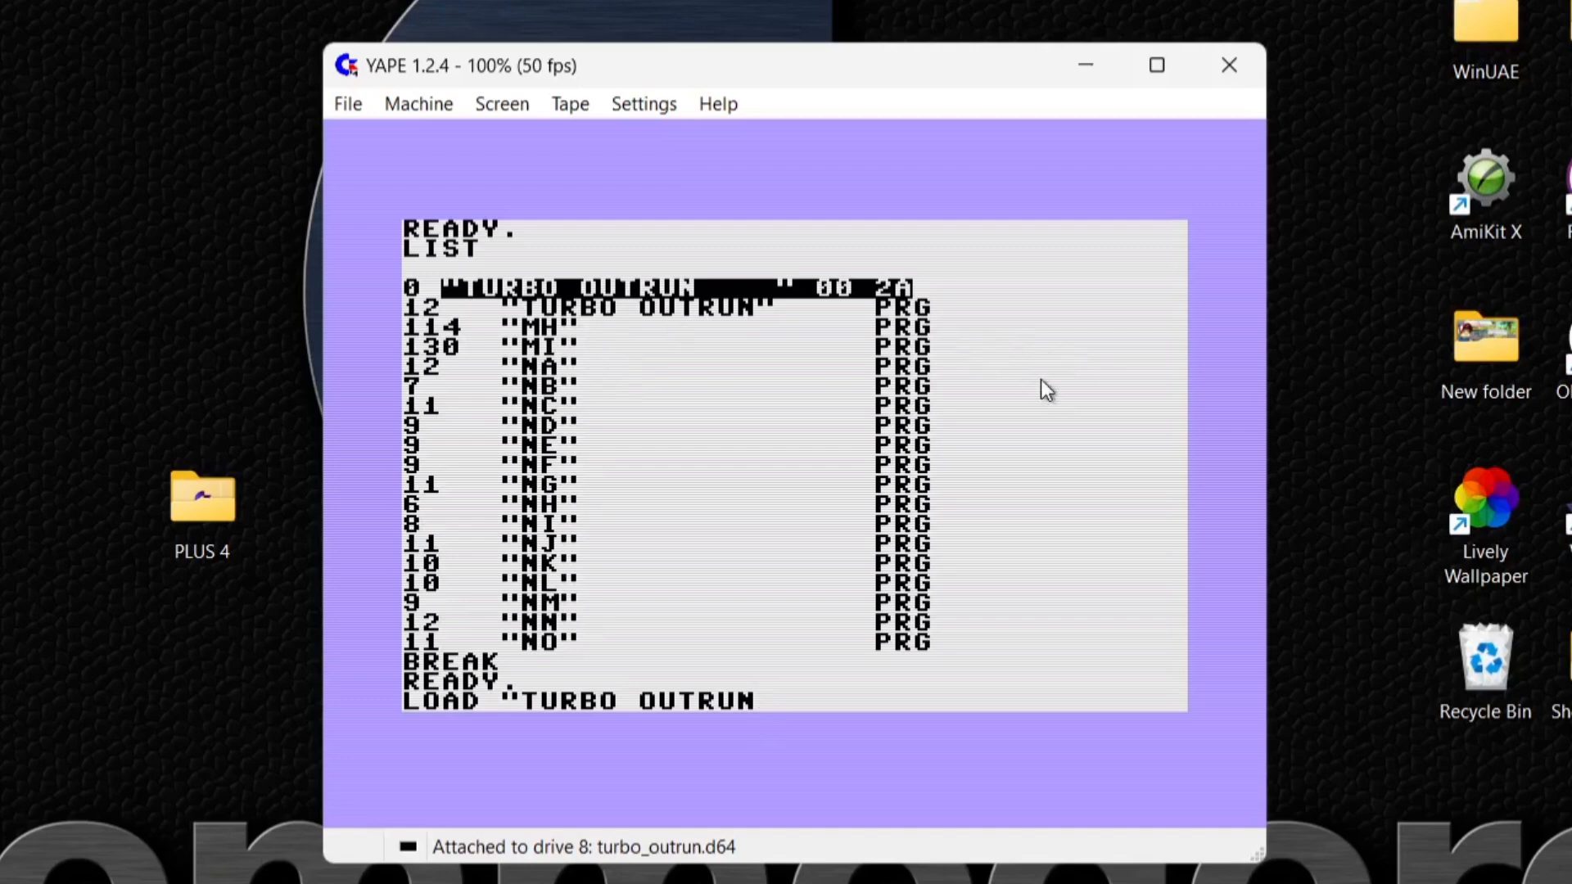
pyautogui.write('",8')
pyautogui.press('Return')
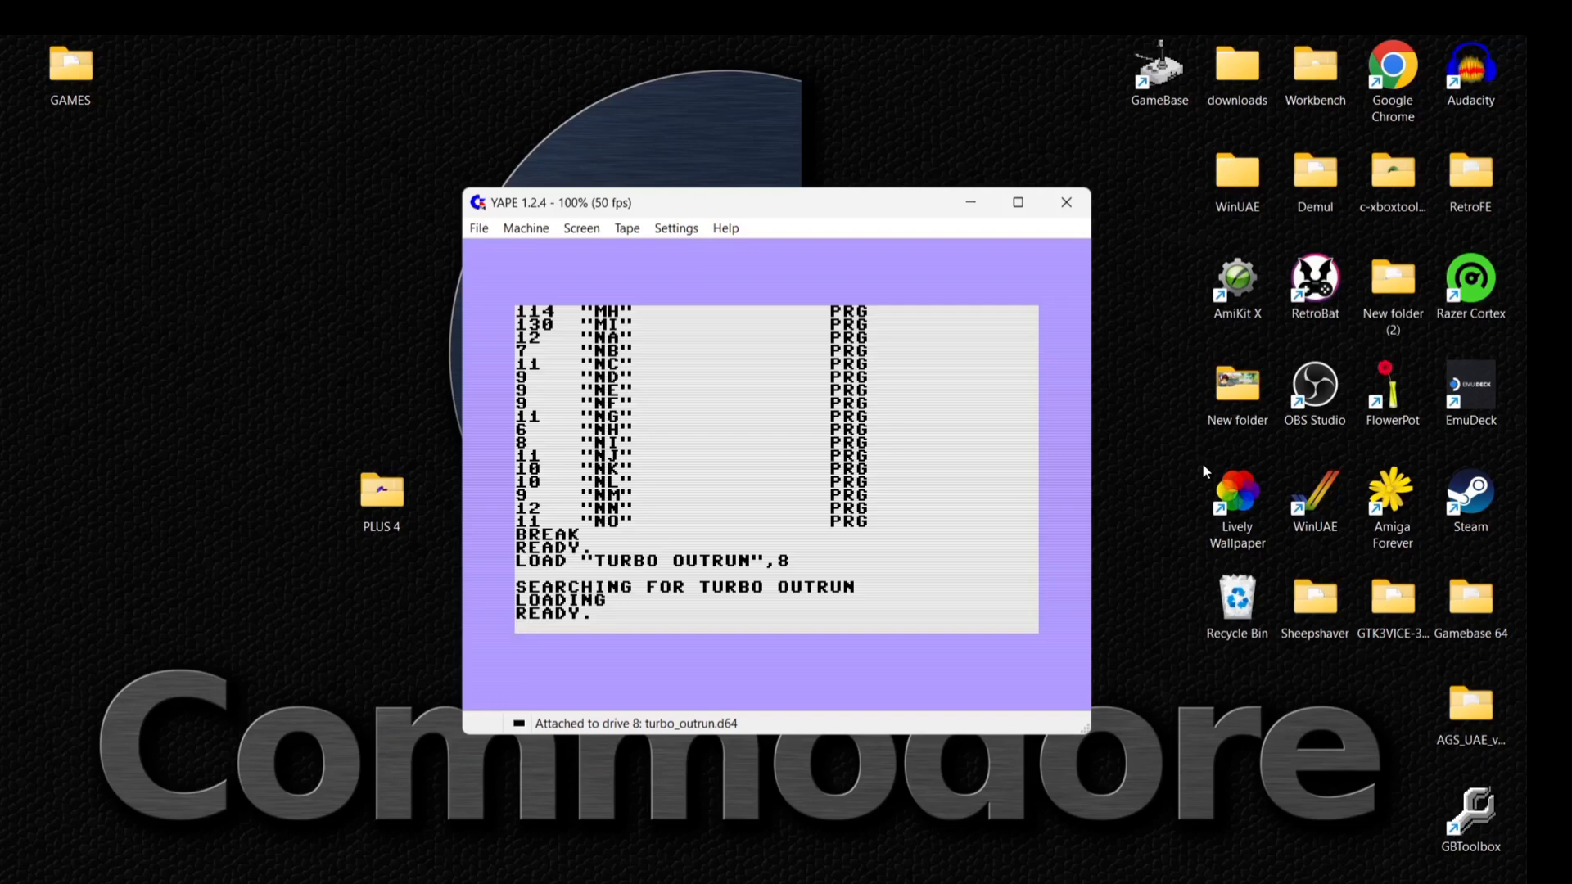
pyautogui.write('RUN')
pyautogui.press('Return')
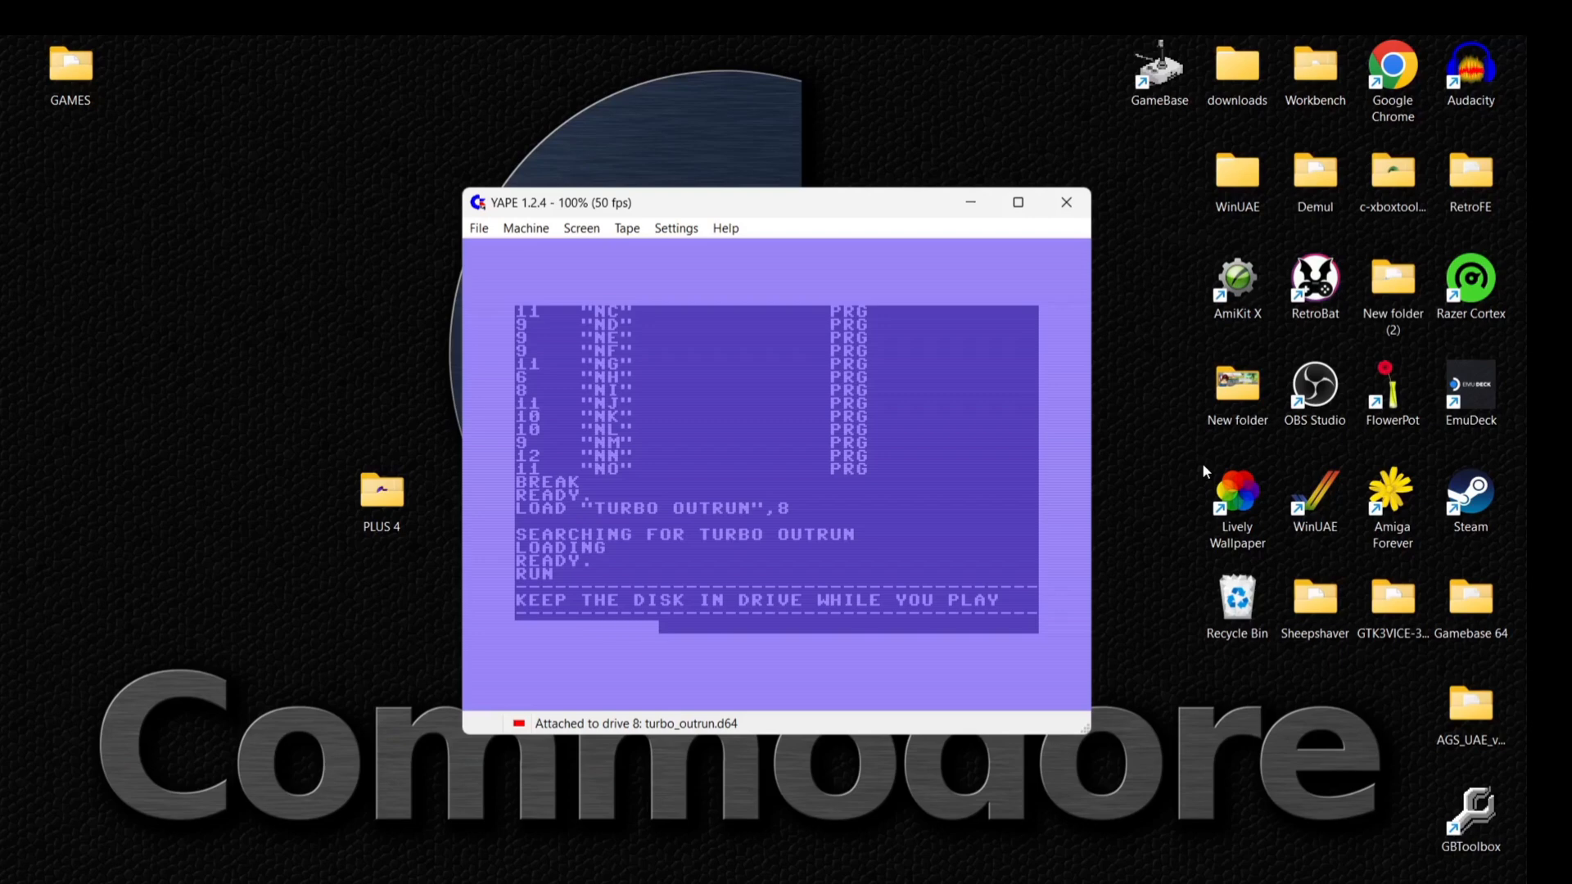
# - In the input setup's game controller configuration, choose the 6 axis 18 button gamepad with hat switch as the preferred device for older programs
pyautogui.click(668, 231)
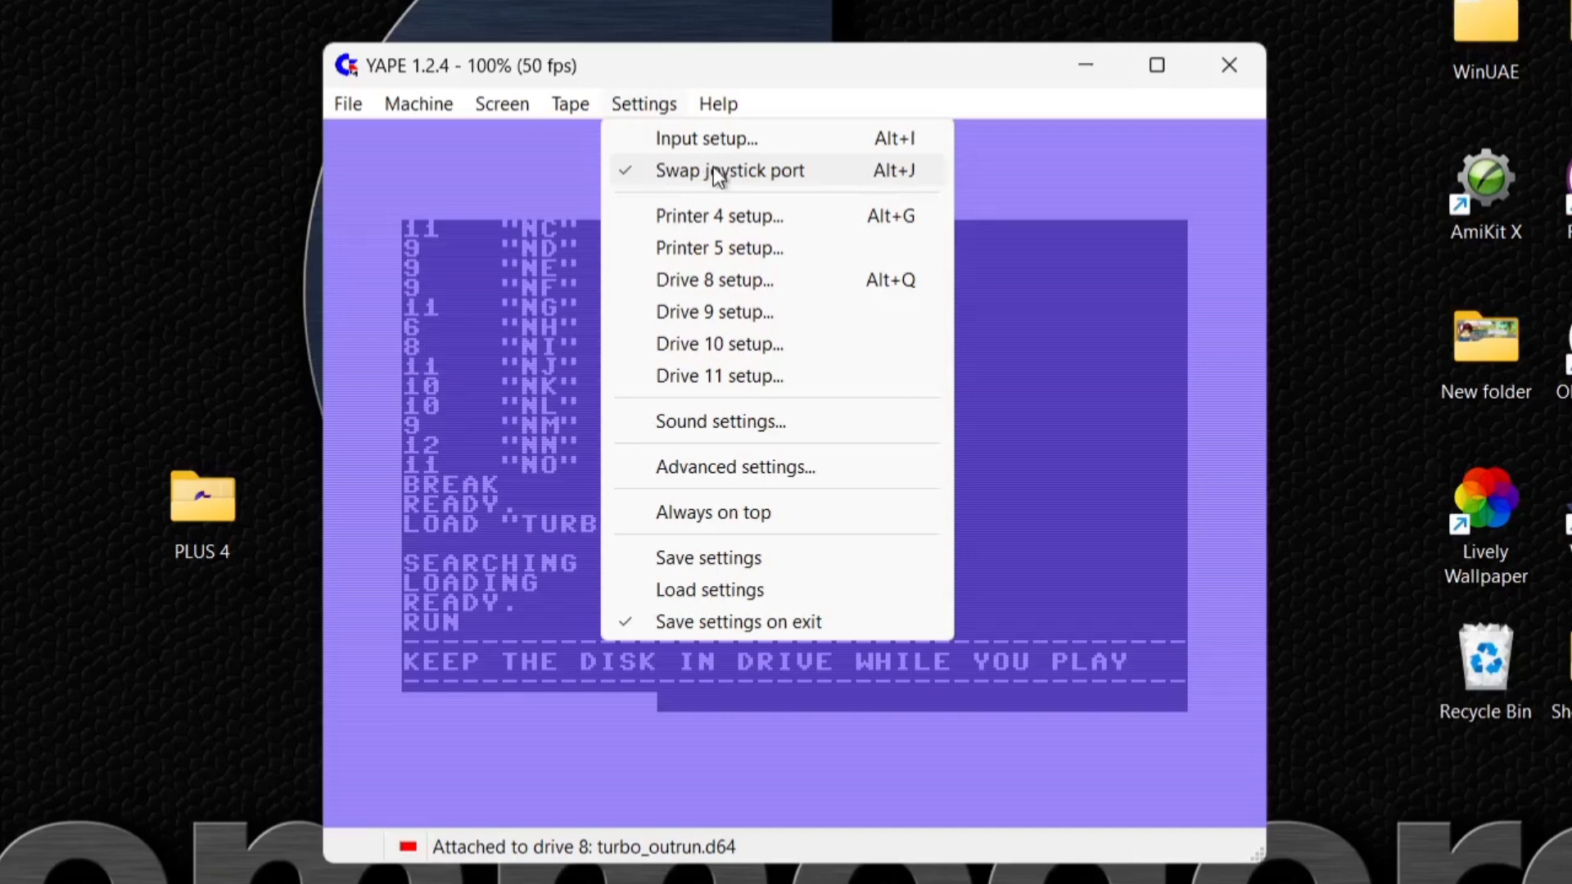
pyautogui.click(725, 138)
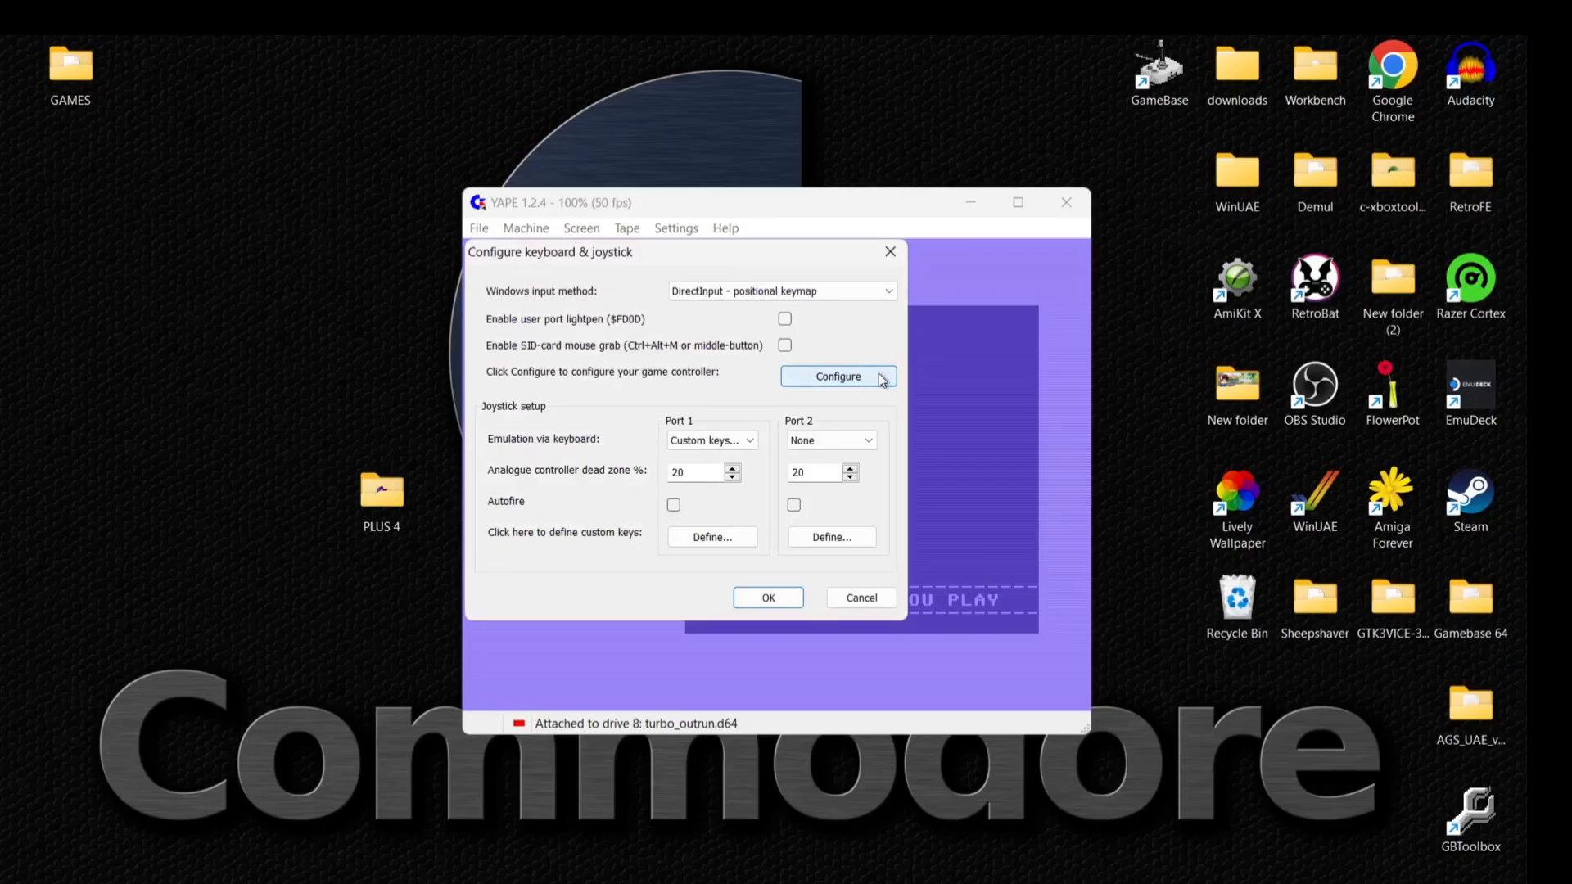
pyautogui.click(950, 329)
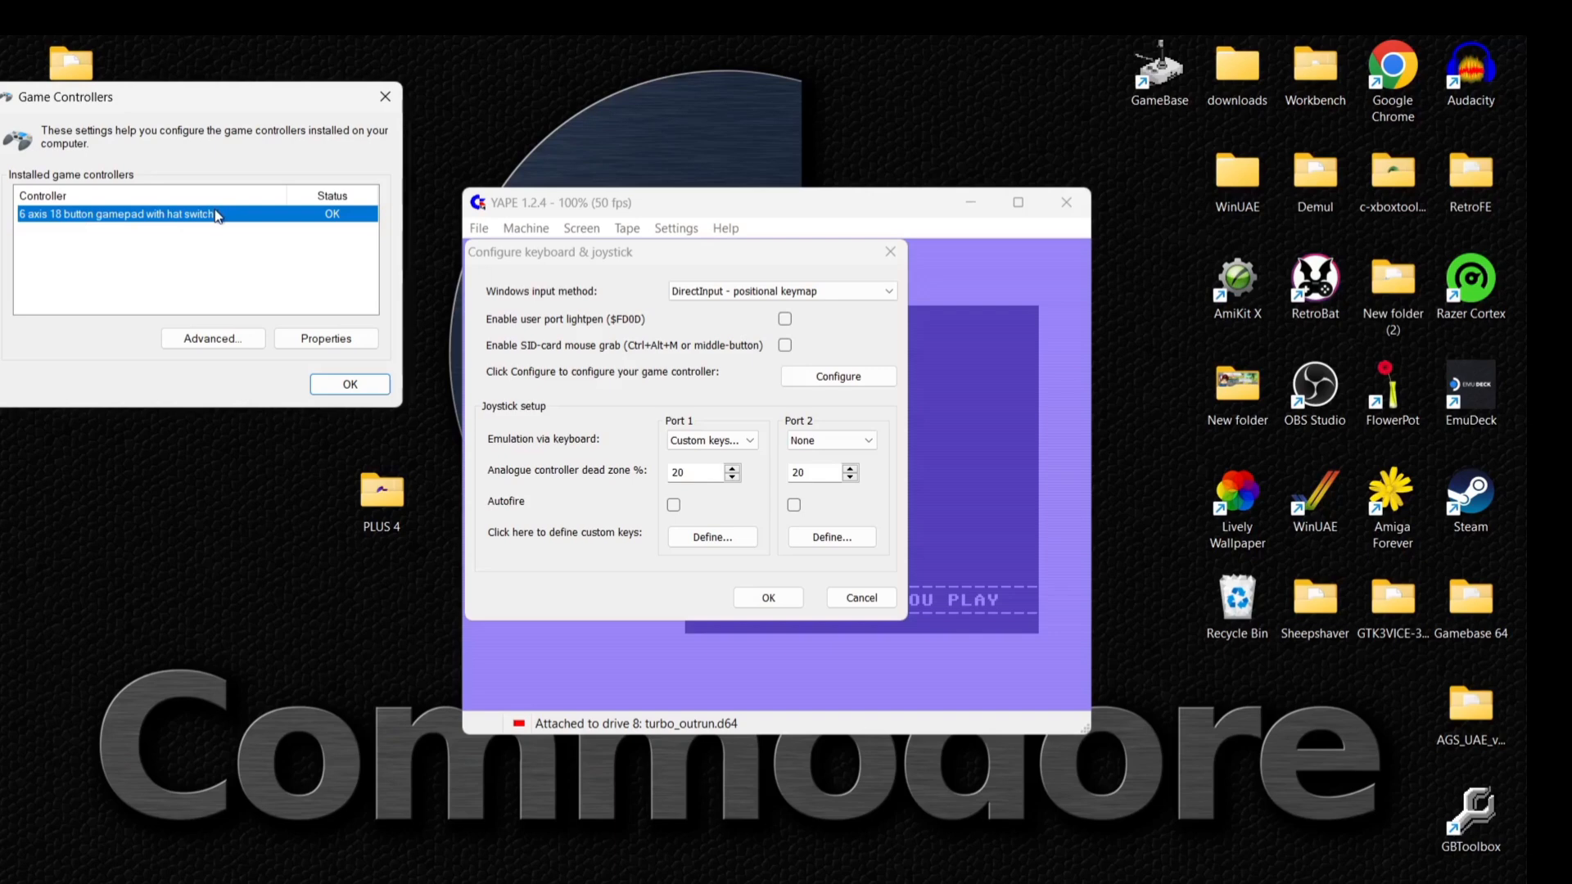
pyautogui.click(235, 338)
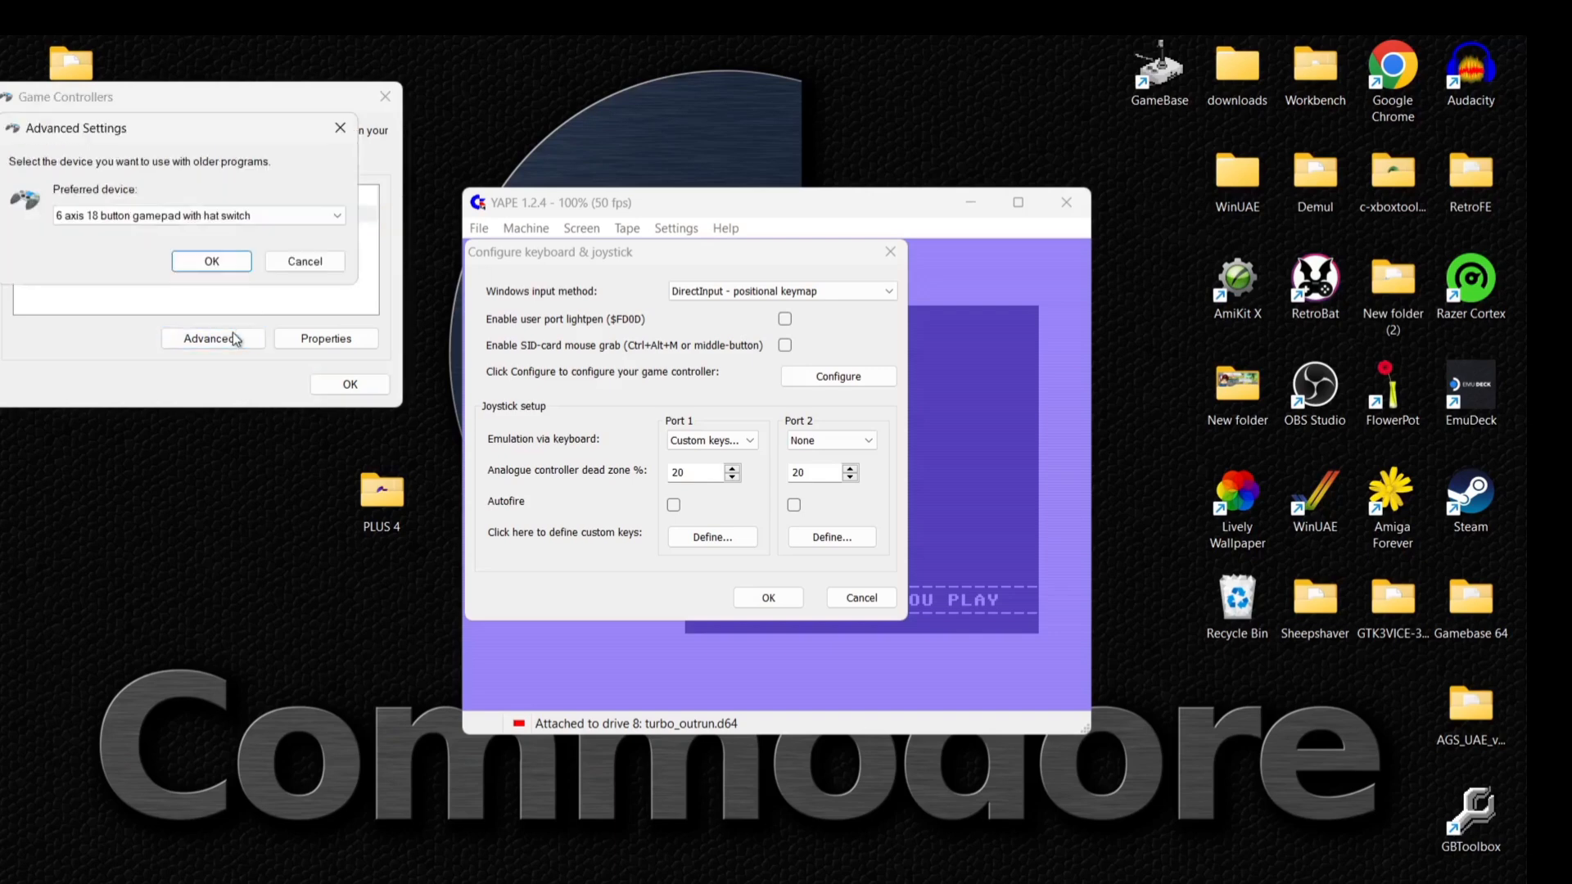
pyautogui.click(135, 217)
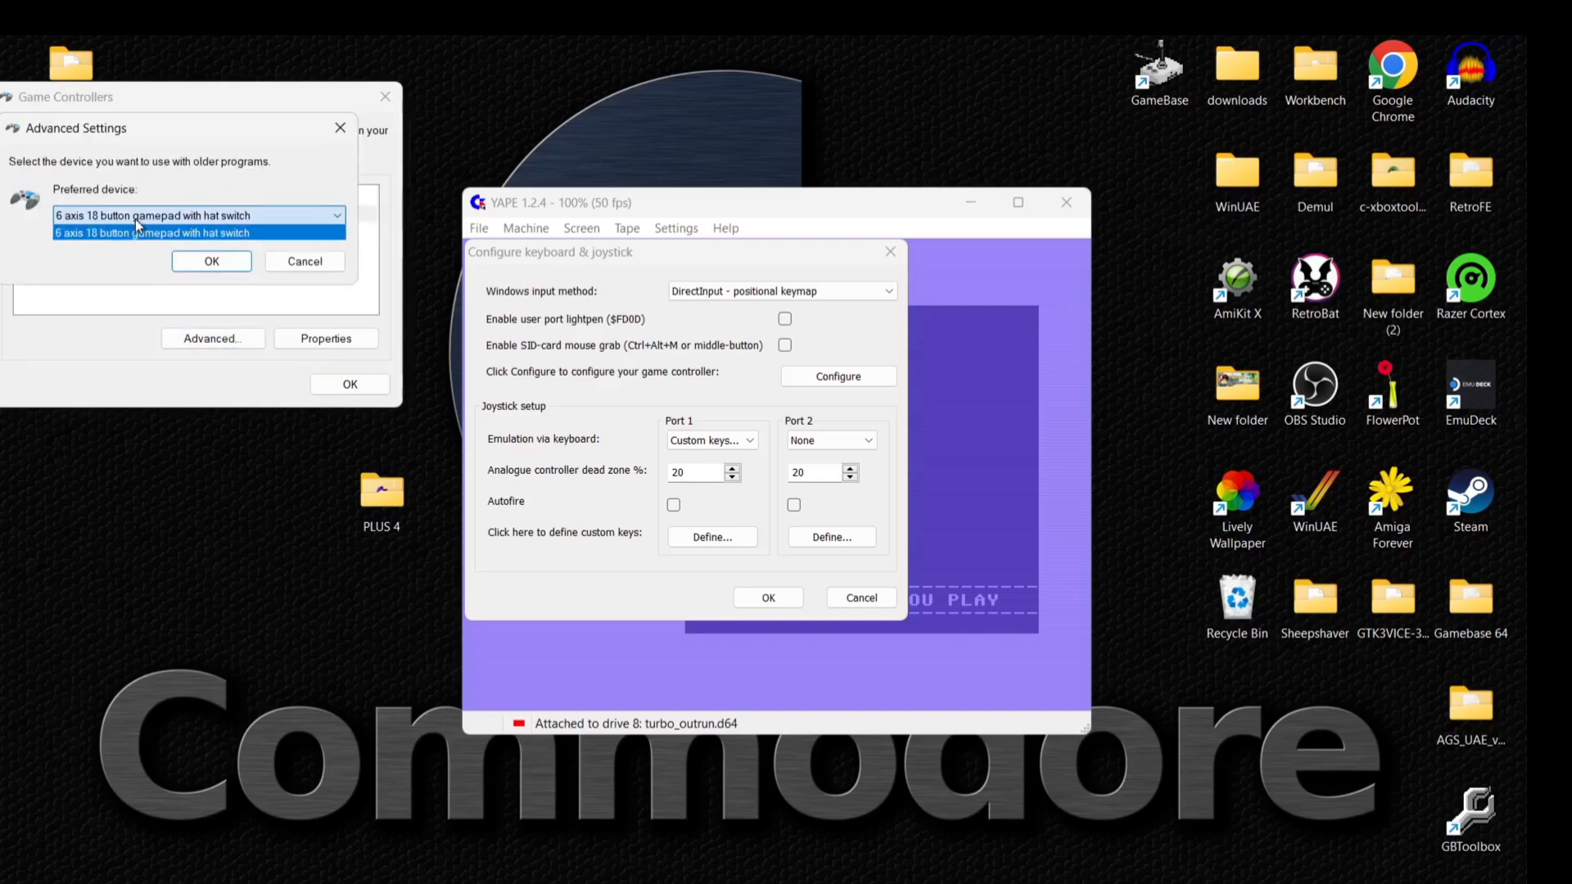
pyautogui.click(211, 234)
pyautogui.click(239, 264)
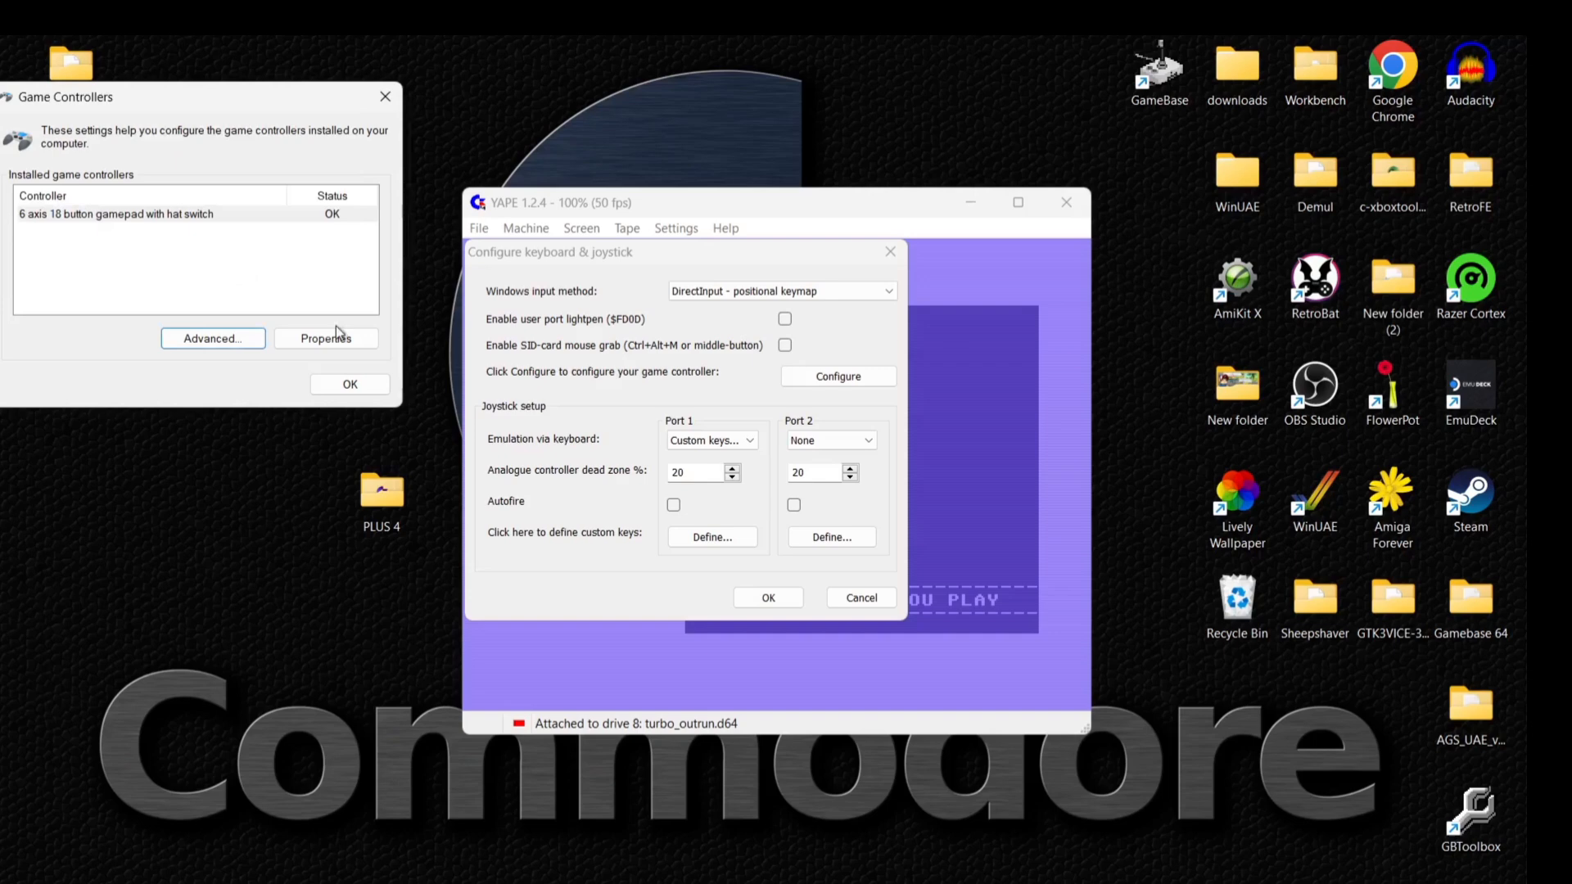
pyautogui.click(321, 391)
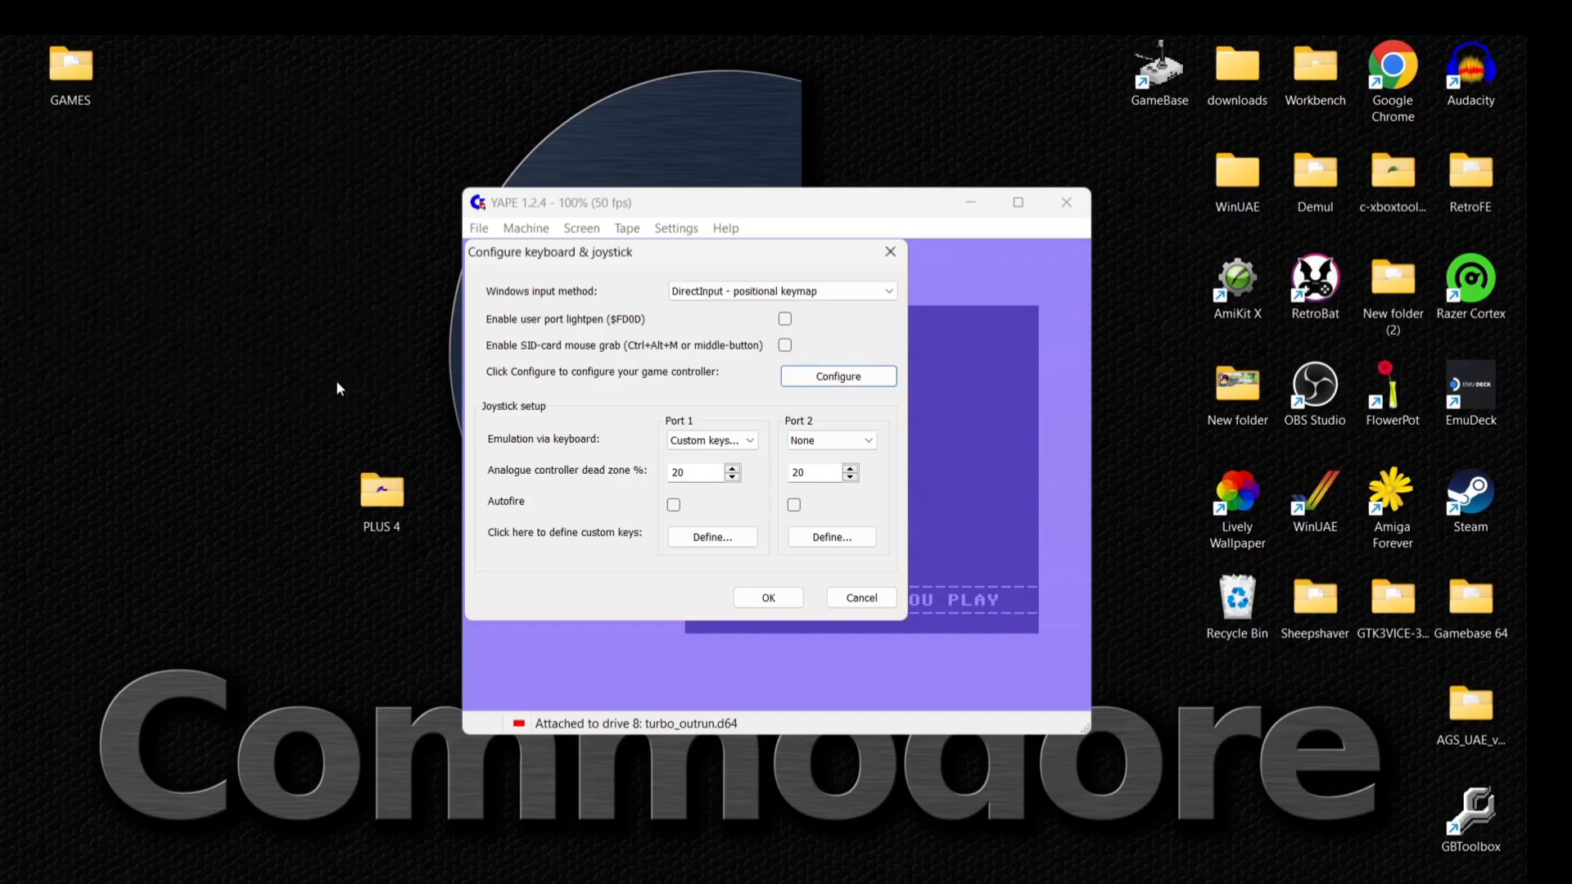
# - Set the port 1 joystick's keyboard emulation to custom keys and accept the keyboard and joystick configuration
pyautogui.click(749, 442)
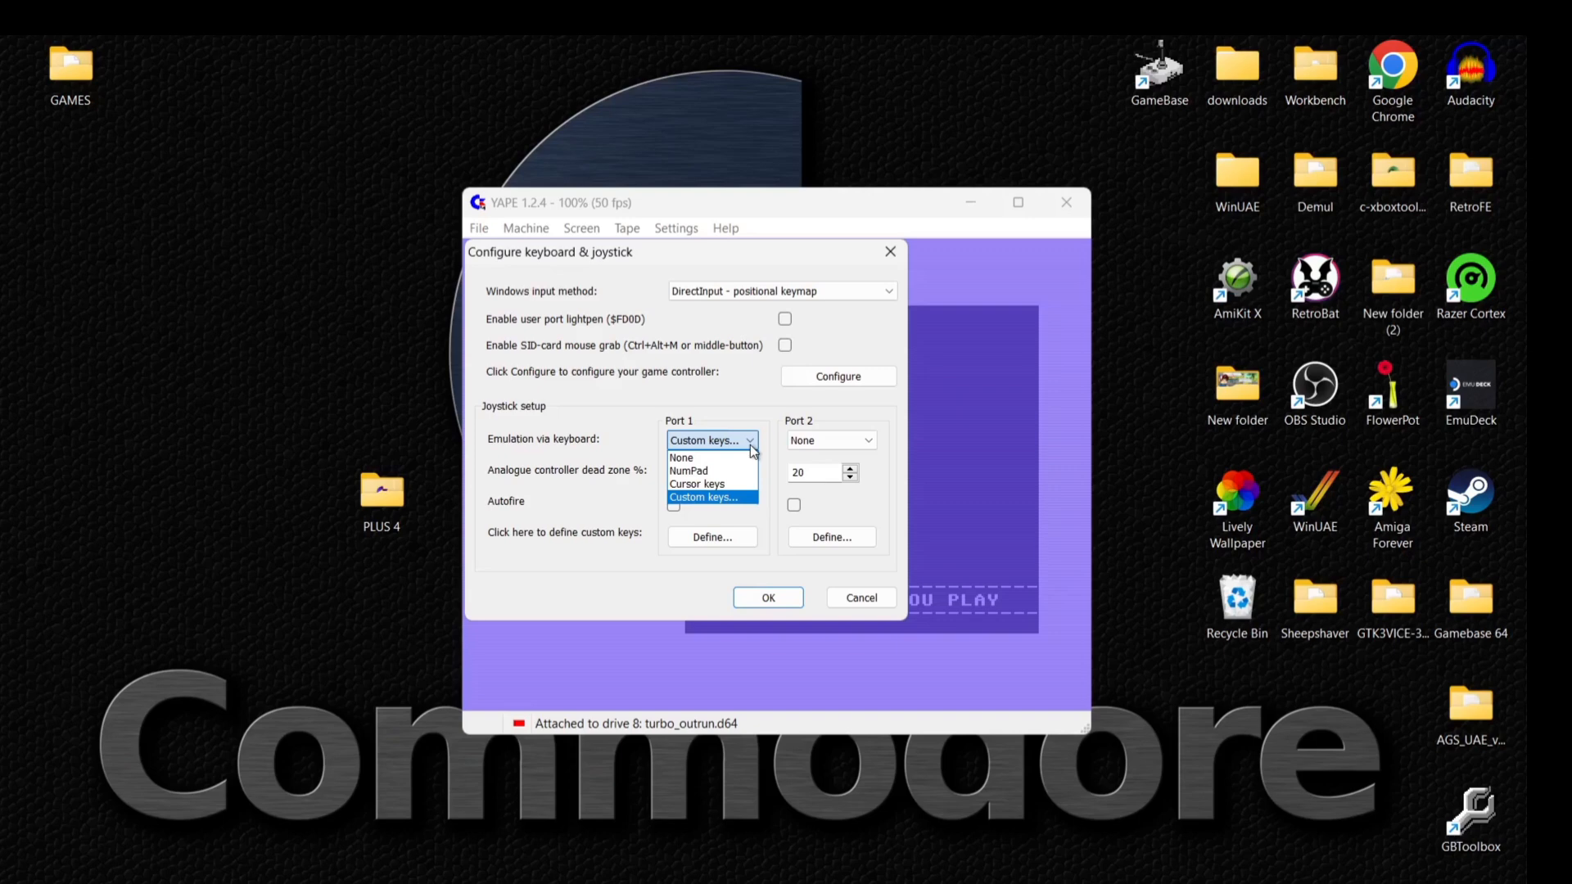
pyautogui.click(739, 497)
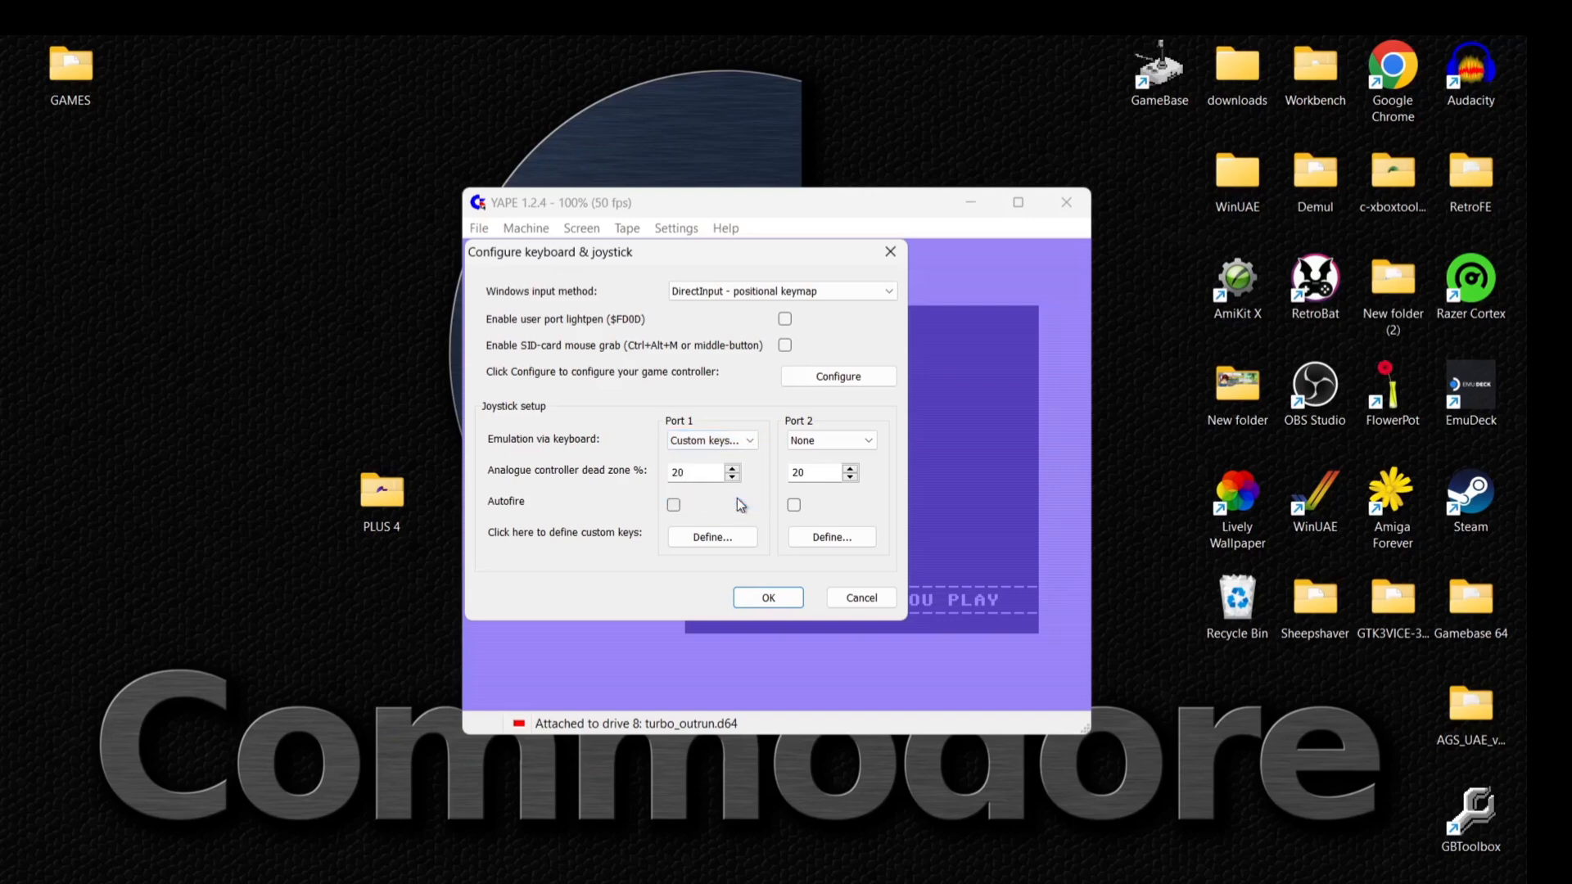
pyautogui.click(766, 598)
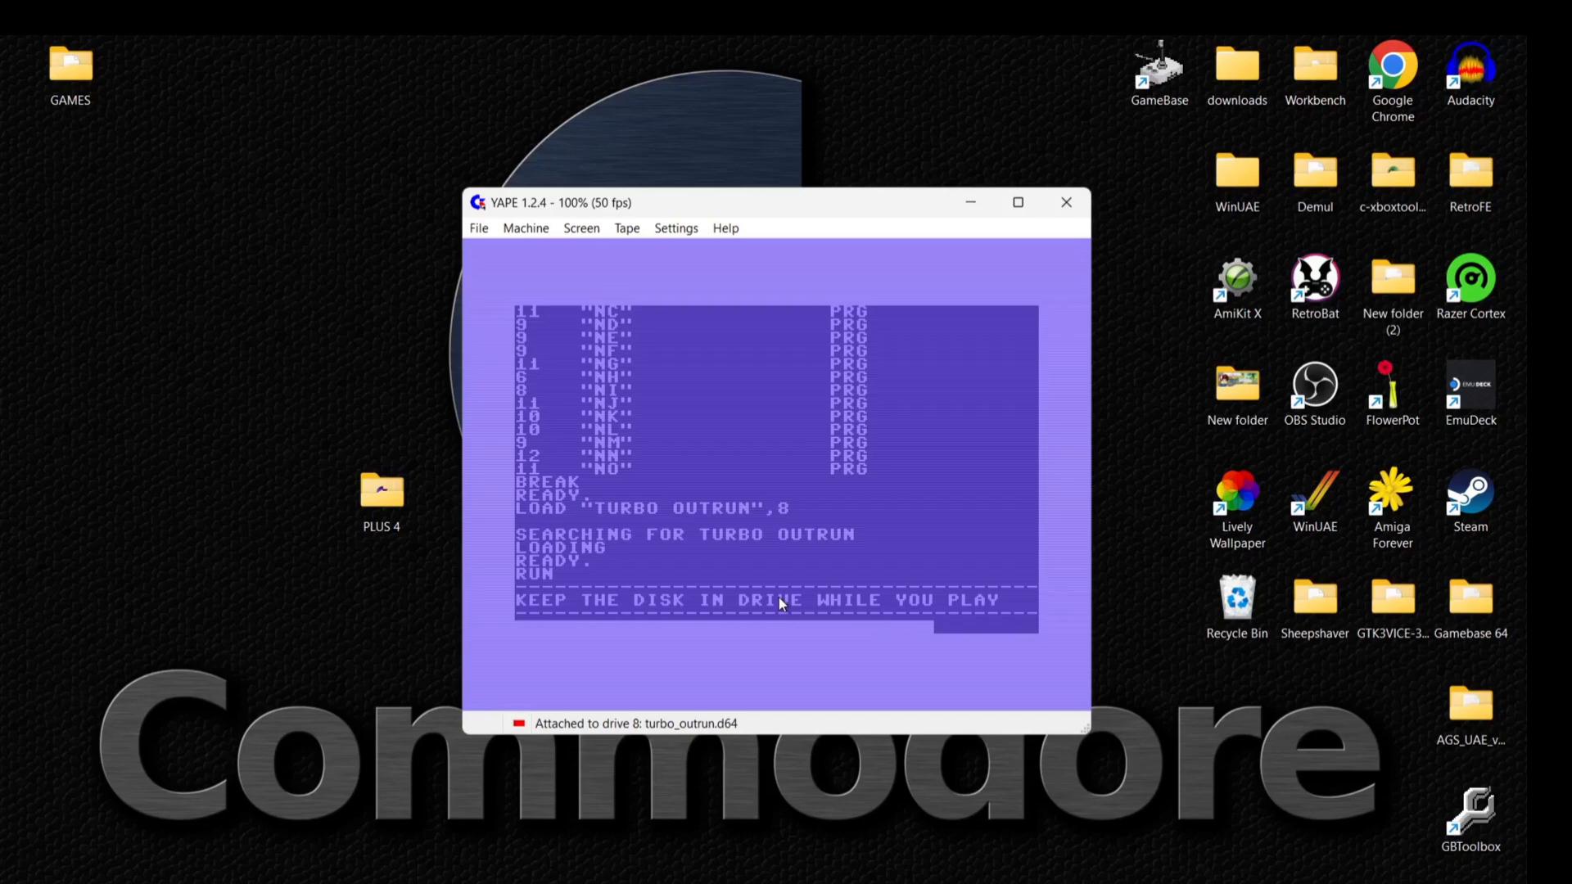